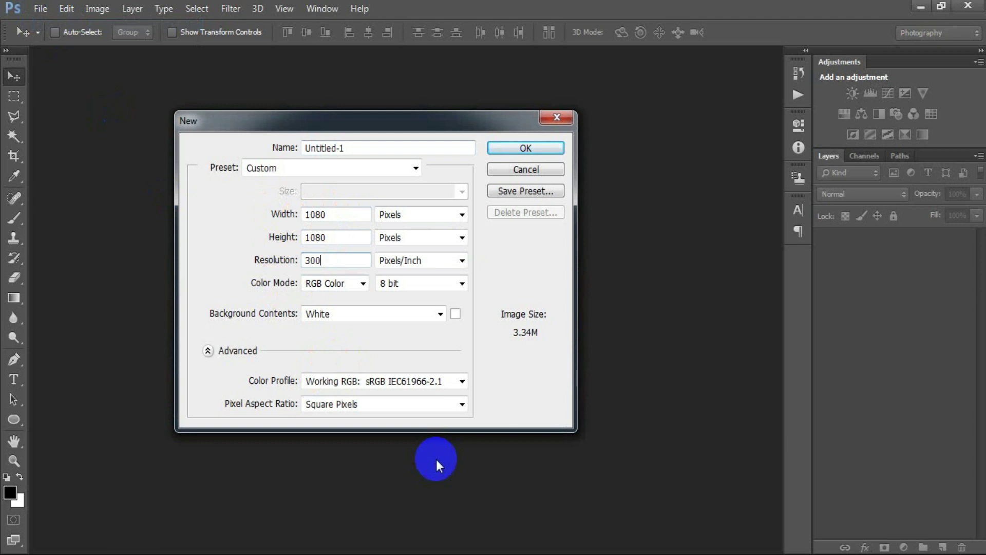
- Create the 1080 × 1080 pixel, 300 pixels/inch RGB document with a white background and dock its window
{"action": "left_click", "coordinate": [540, 147]}
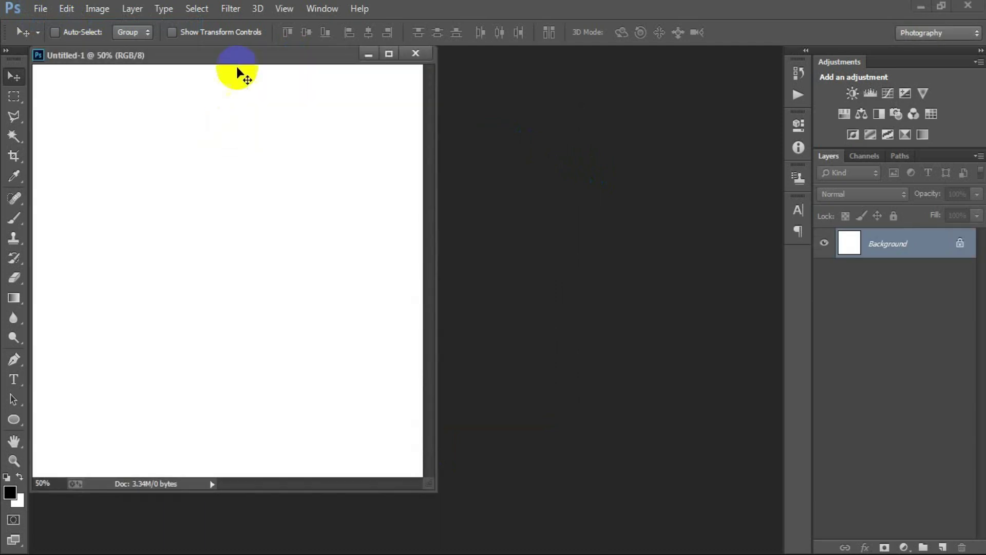
{"action": "left_click_drag", "start_coordinate": [244, 57], "coordinate": [339, 56]}
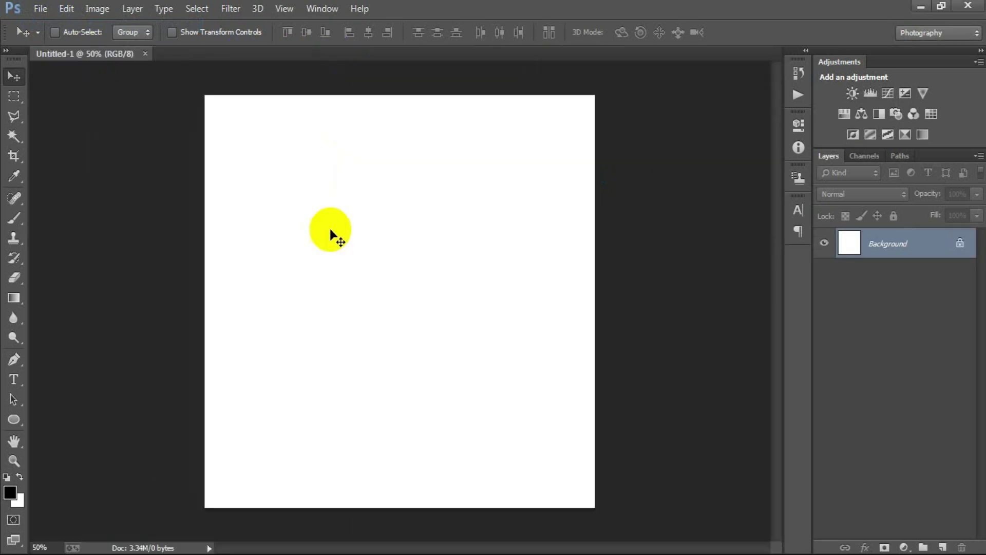
- Add a Solid Color fill layer in dark gray 535353 above the Background
{"action": "left_click", "coordinate": [900, 548]}
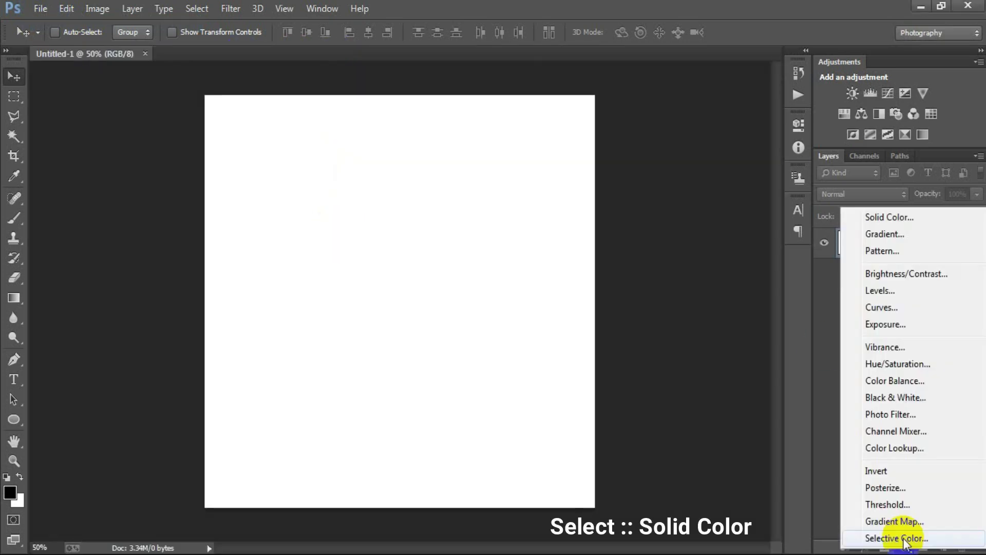
{"action": "left_click", "coordinate": [876, 217]}
{"action": "left_click_drag", "start_coordinate": [551, 308], "coordinate": [444, 297]}
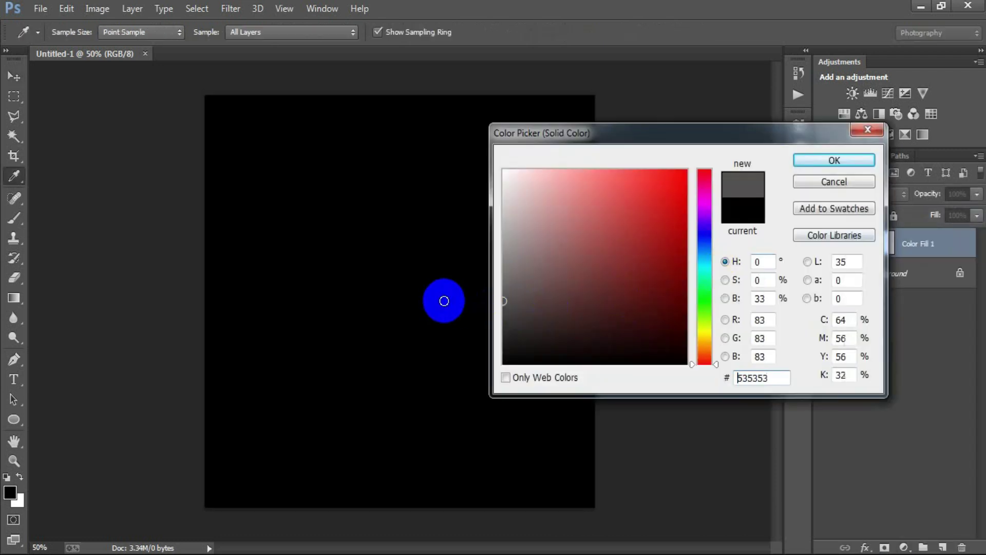
{"action": "left_click", "coordinate": [811, 160]}
{"action": "key", "text": "v"}
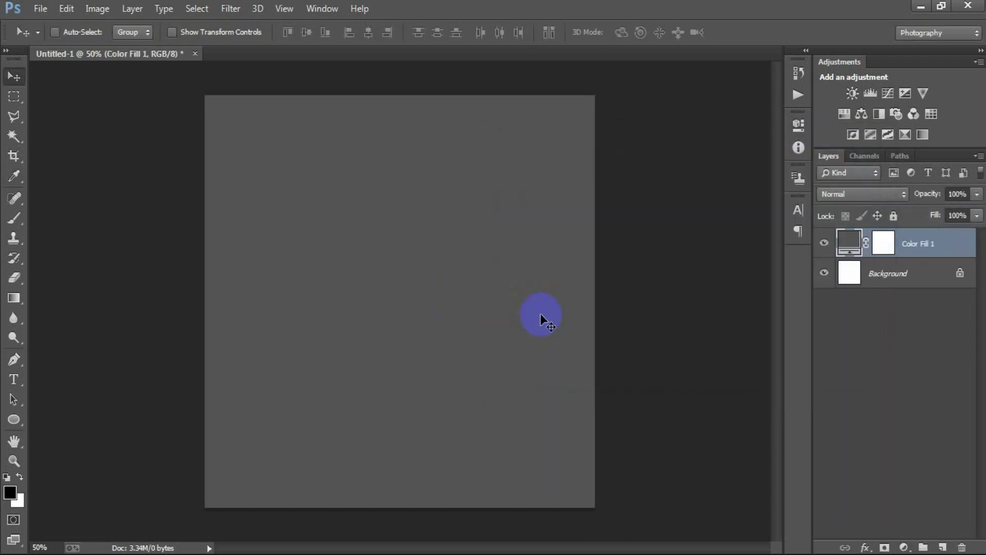
- Add a new layer and draw a black circle about 730 px in diameter with the Ellipse Tool
{"action": "left_click", "coordinate": [945, 548]}
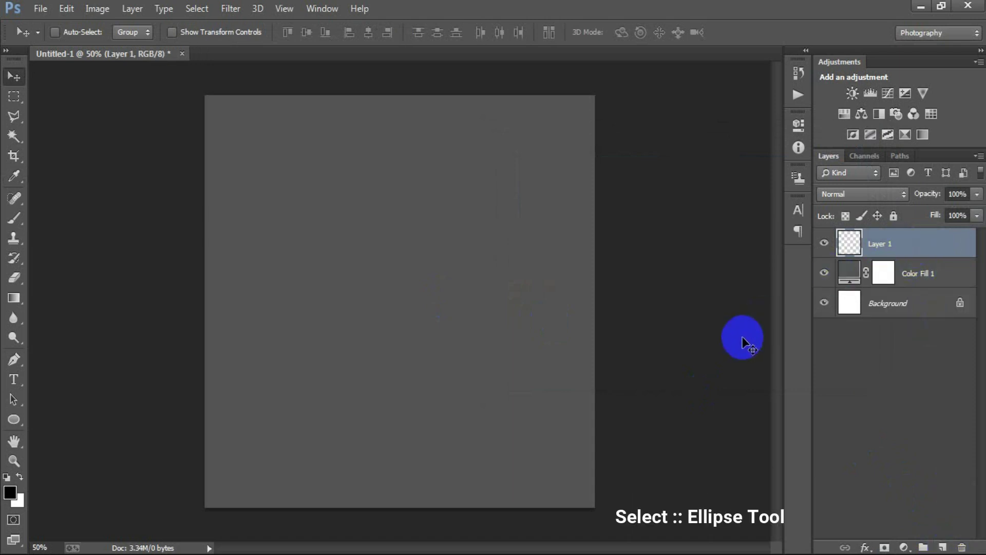
{"action": "left_click", "coordinate": [11, 420]}
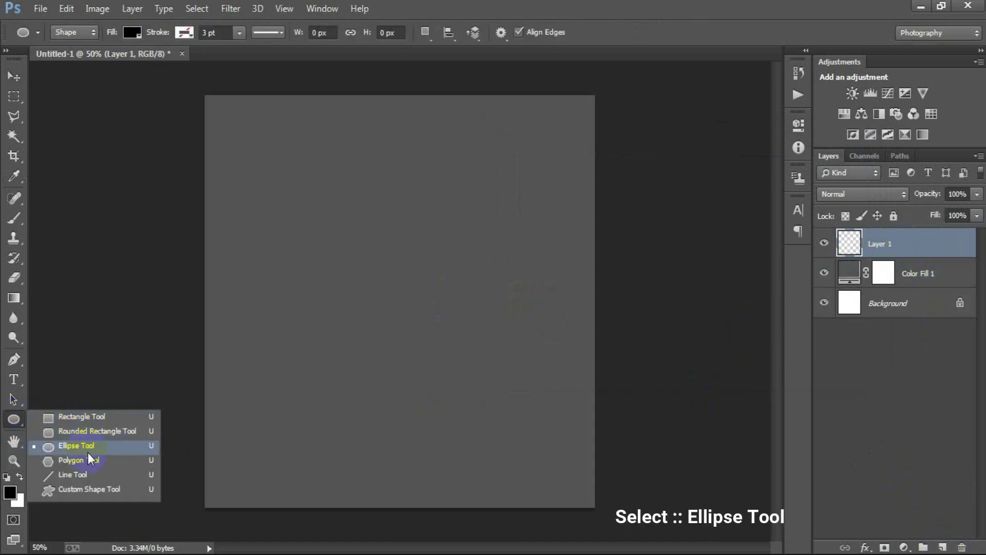
{"action": "left_click", "coordinate": [110, 452]}
{"action": "left_click_drag", "start_coordinate": [269, 187], "coordinate": [533, 508]}
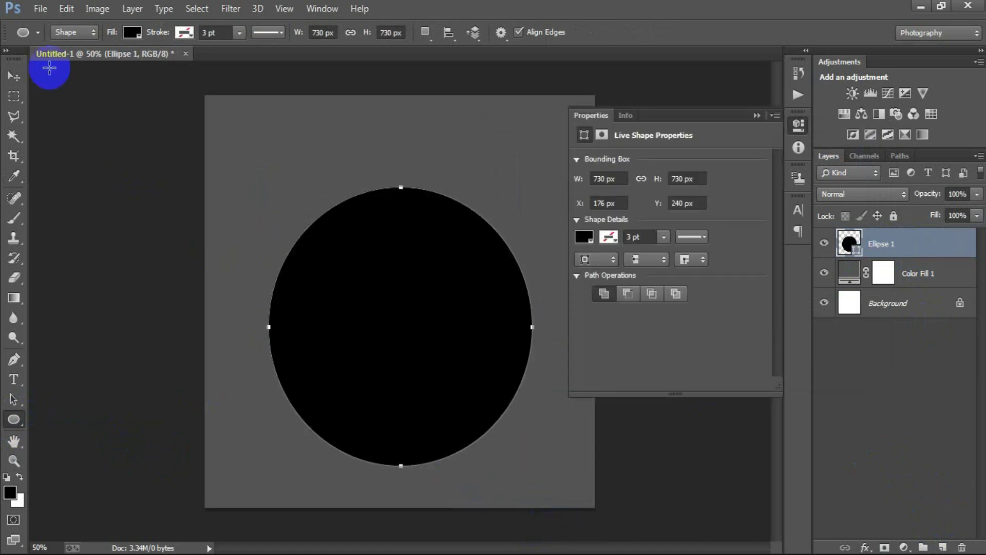
- Move the black circle slightly up and scale it proportionally from its center to about 112%
{"action": "left_click", "coordinate": [14, 76]}
{"action": "left_click_drag", "start_coordinate": [427, 368], "coordinate": [426, 336]}
{"action": "left_click", "coordinate": [758, 116]}
{"action": "key", "text": "ctrl+t"}
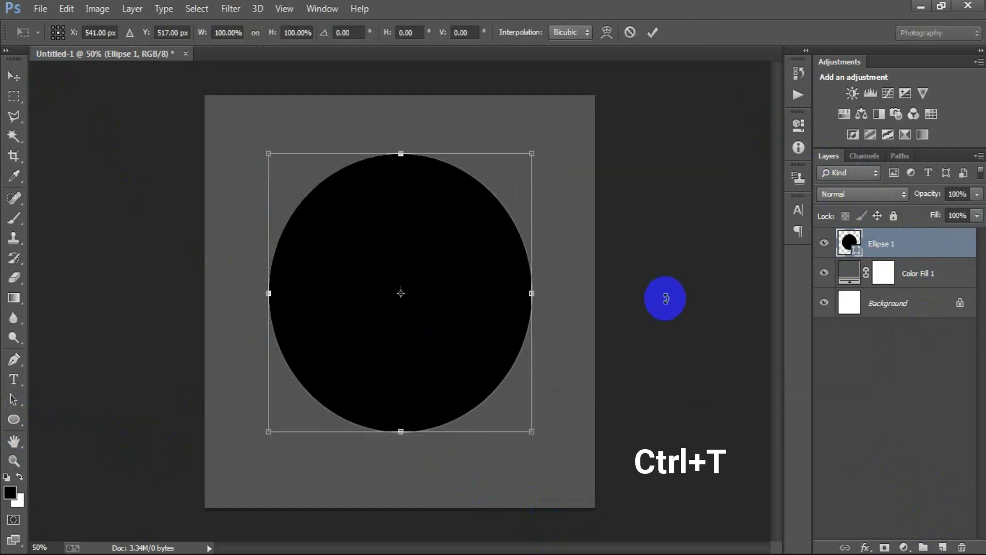
{"action": "left_click_drag", "start_coordinate": [531, 432], "coordinate": [544, 449]}
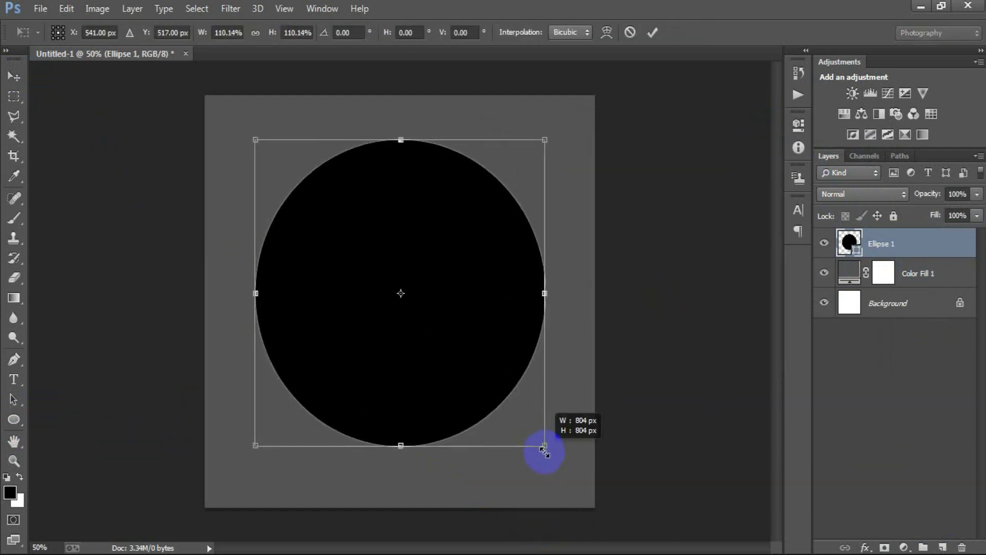
{"action": "left_click", "coordinate": [652, 32]}
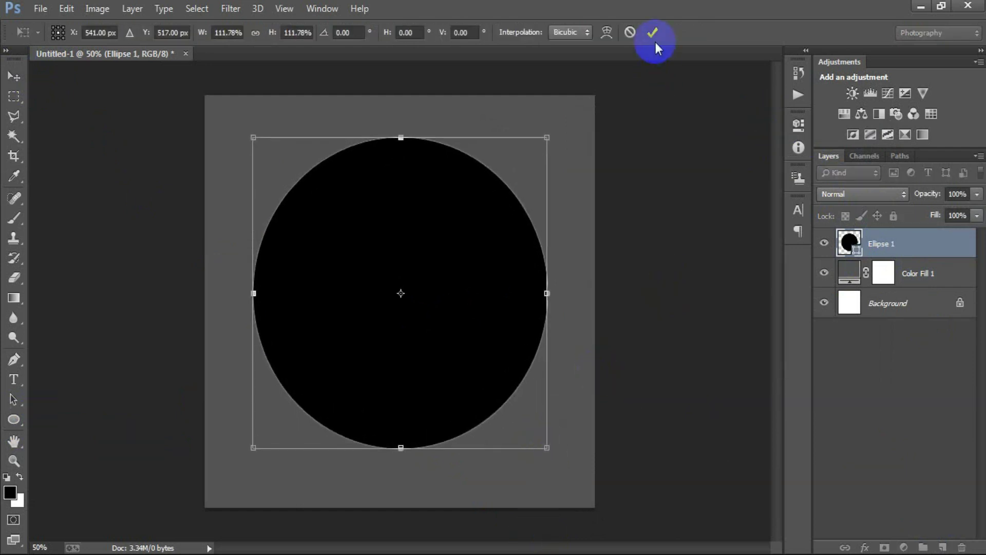
- Align the circle's horizontal center with the Background layer, leaving only the circle layer selected
{"action": "left_click", "coordinate": [891, 305], "text": "ctrl"}
{"action": "left_click", "coordinate": [368, 32]}
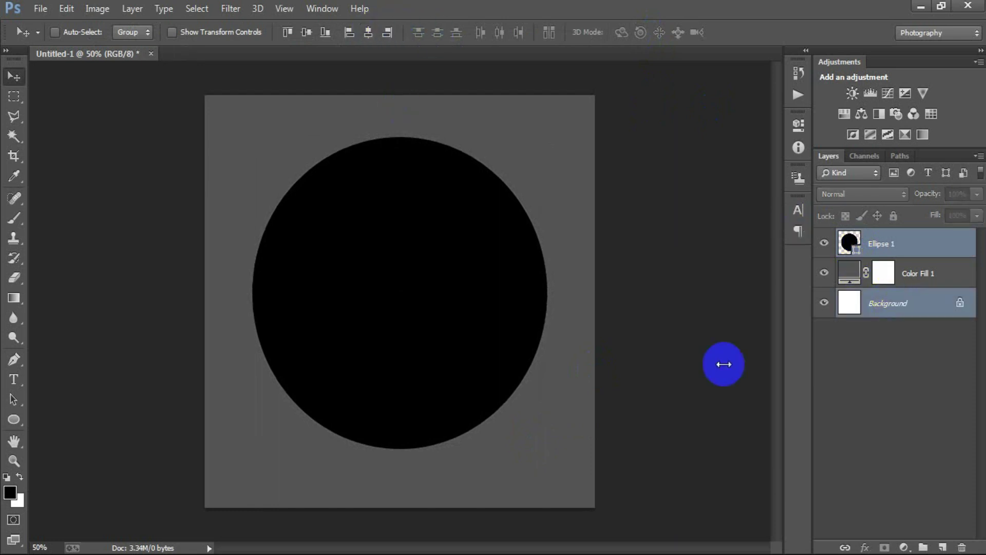
{"action": "left_click", "coordinate": [906, 244]}
{"action": "left_click", "coordinate": [823, 243]}
{"action": "left_click", "coordinate": [824, 242]}
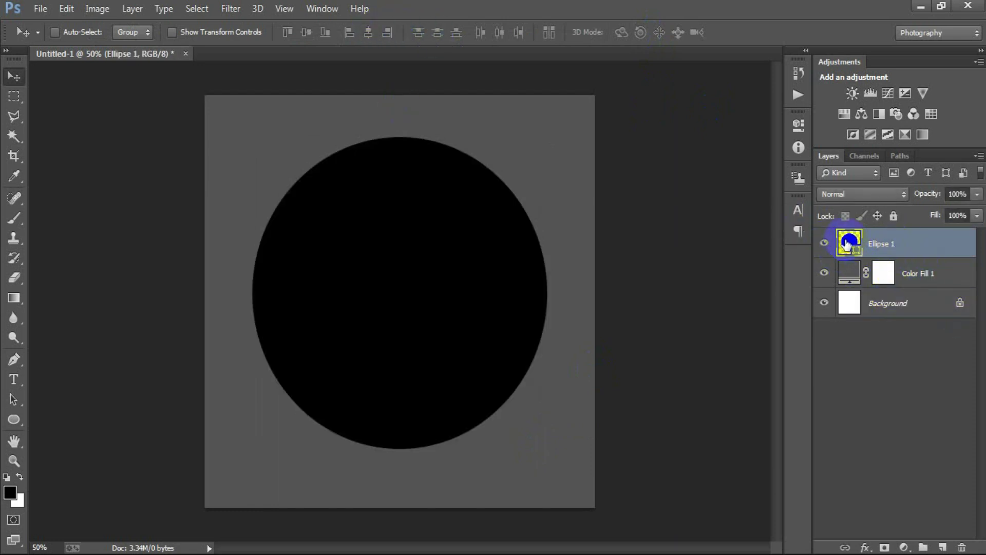
- Change the circle's fill color to orange-red EB3F00
{"action": "double_click", "coordinate": [848, 243]}
{"action": "left_click_drag", "start_coordinate": [623, 126], "coordinate": [539, 127]}
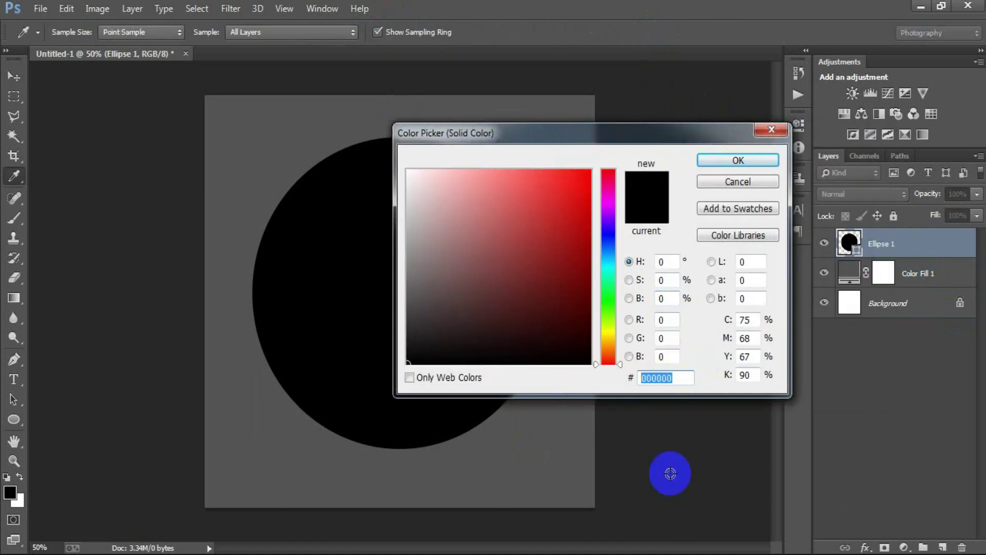
{"action": "type", "text": "EB3"}
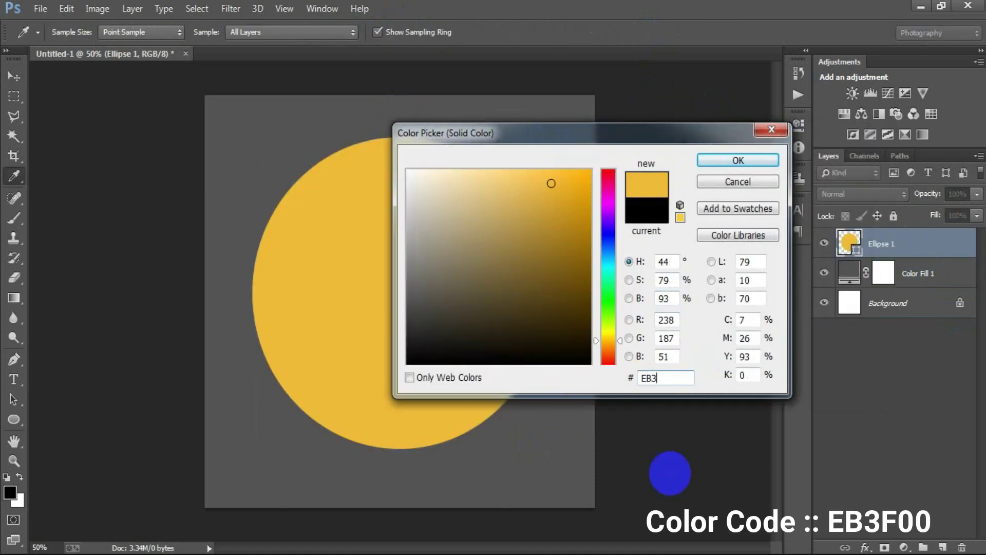
{"action": "type", "text": "F00"}
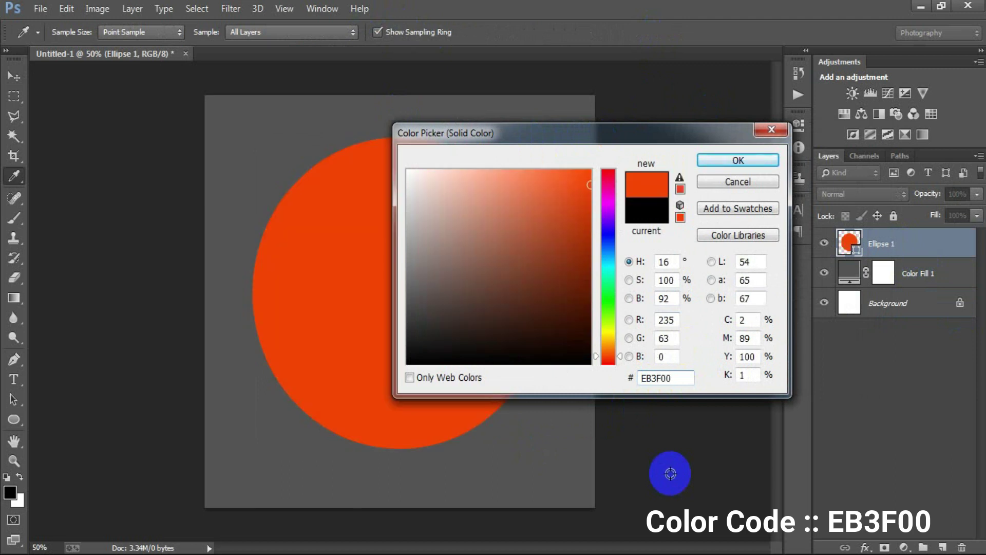
{"action": "left_click", "coordinate": [739, 161]}
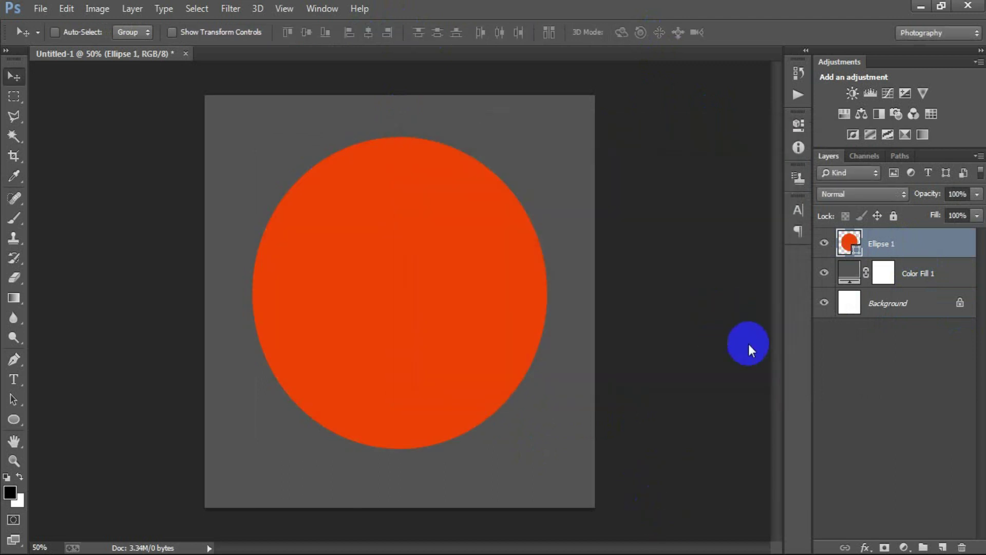
{"action": "left_click", "coordinate": [825, 243]}
{"action": "left_click", "coordinate": [825, 243]}
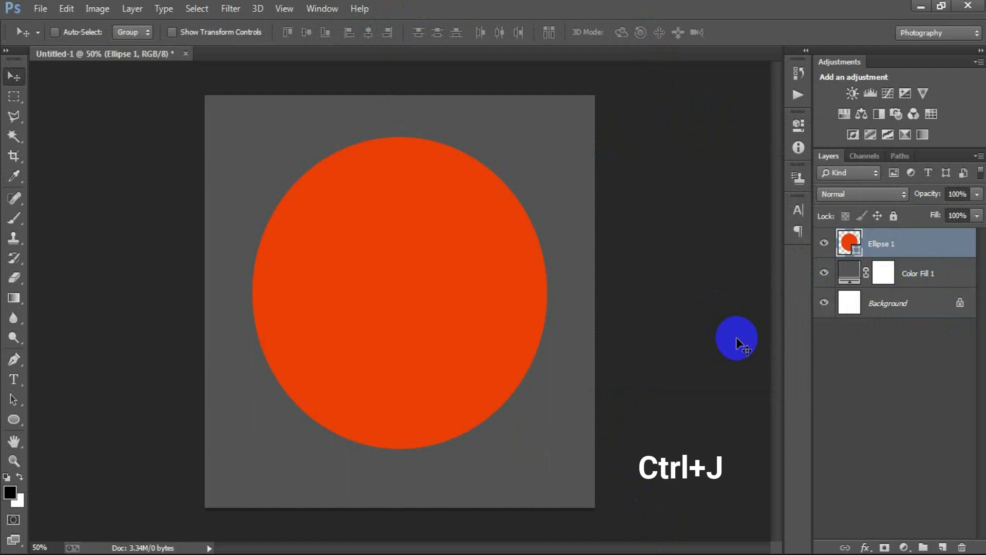
- Duplicate the orange-red circle layer and recolor the copy to beige E5BC9E
{"action": "key", "text": "ctrl+j"}
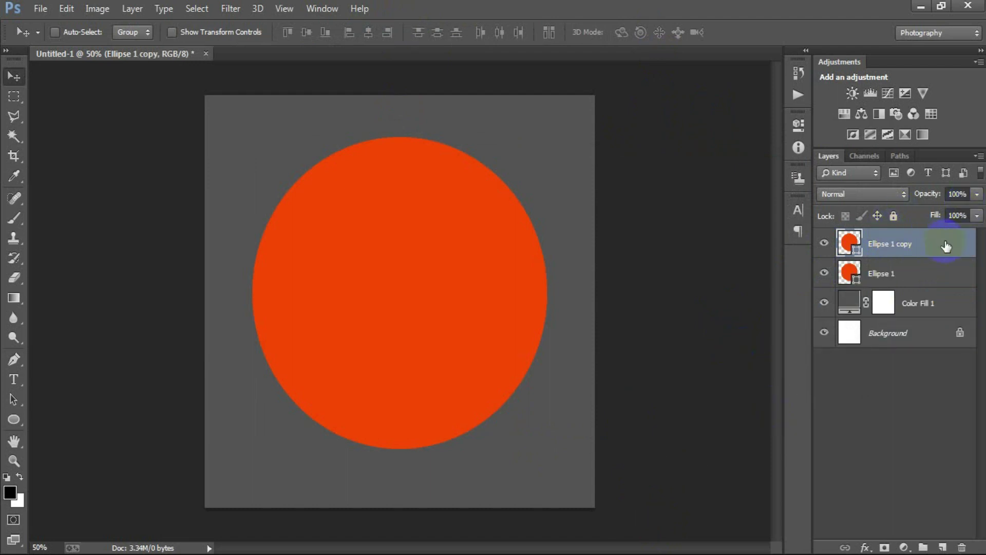
{"action": "double_click", "coordinate": [848, 242]}
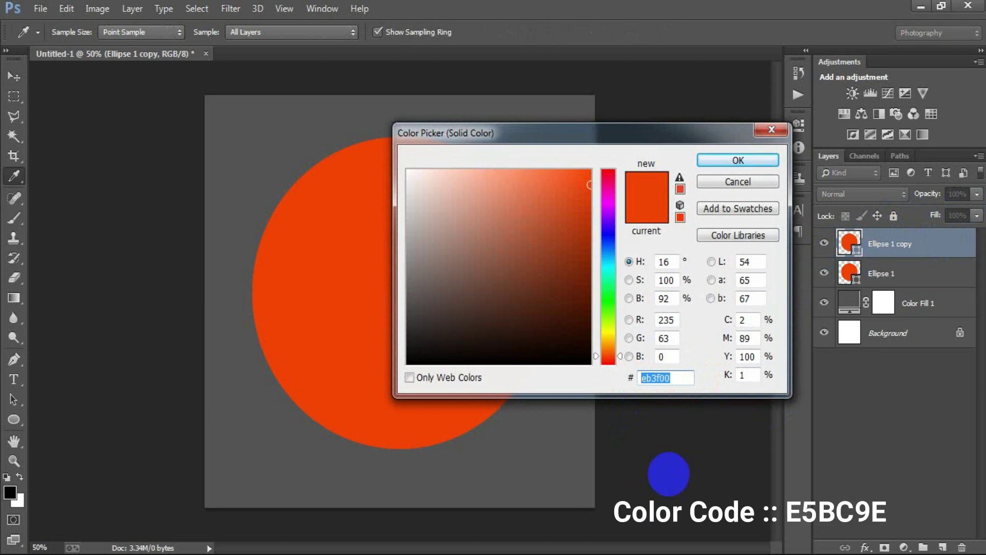
{"action": "type", "text": "E5BC"}
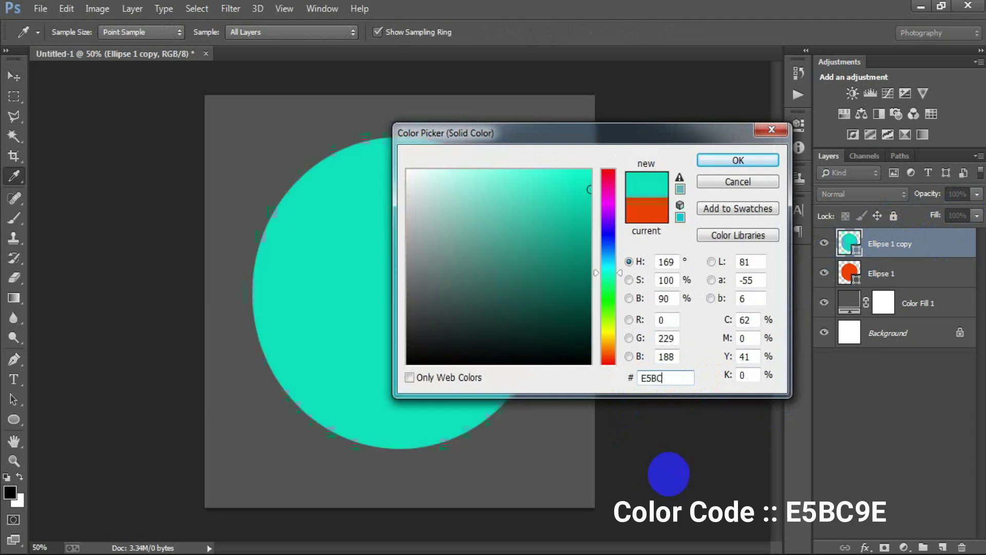
{"action": "type", "text": "9E"}
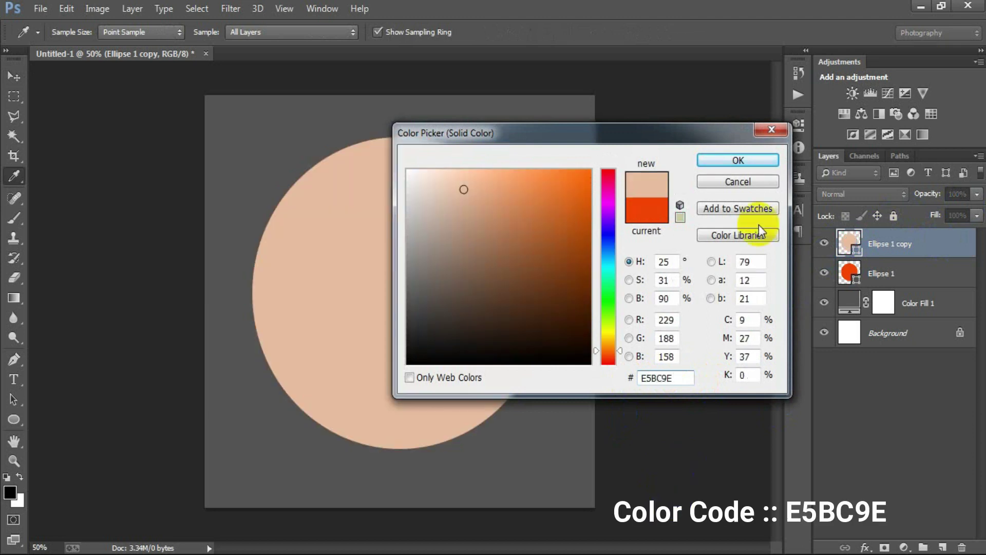
{"action": "left_click", "coordinate": [739, 161]}
- Scale the beige circle proportionally from its center to about 92.4%, leaving an orange-red ring around it
{"action": "key", "text": "ctrl+t"}
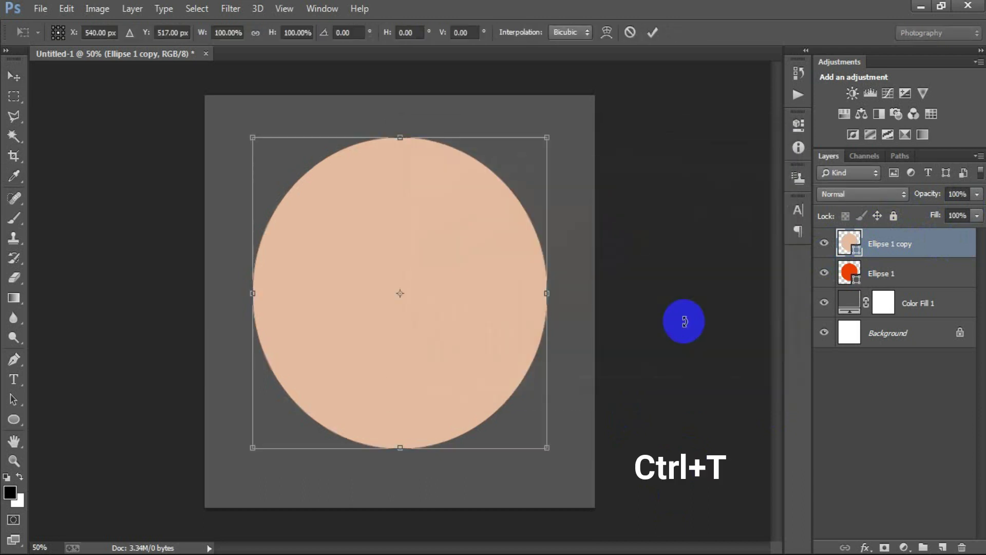
{"action": "left_click_drag", "start_coordinate": [546, 447], "coordinate": [537, 438]}
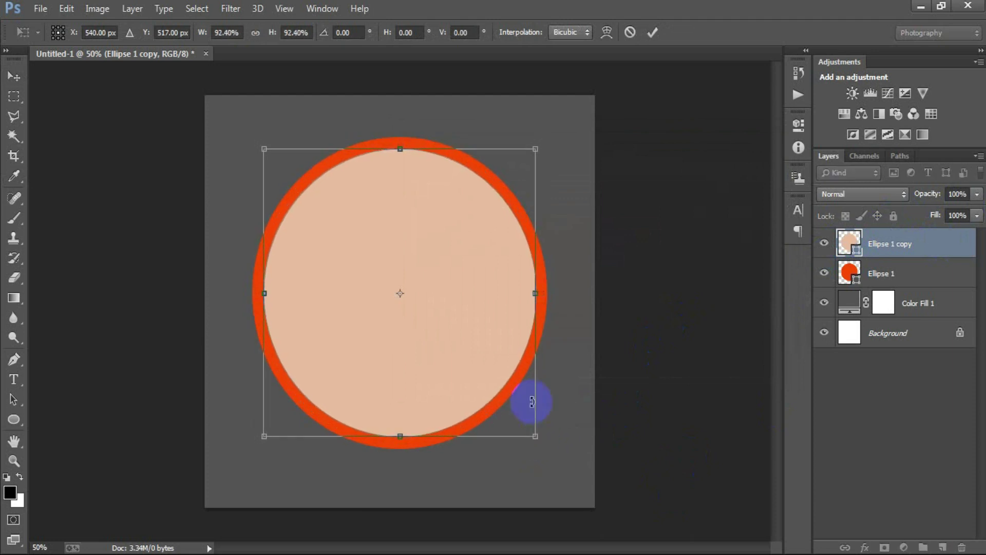
{"action": "left_click", "coordinate": [653, 32]}
- Duplicate the beige circle layer and recolor the copy to green 3C8770
{"action": "key", "text": "ctrl+j"}
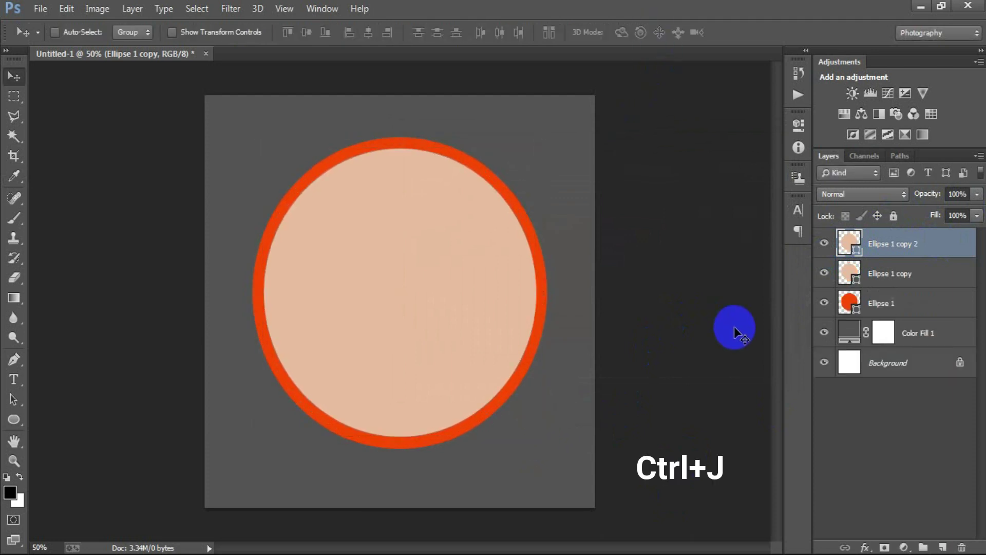
{"action": "left_click", "coordinate": [876, 318]}
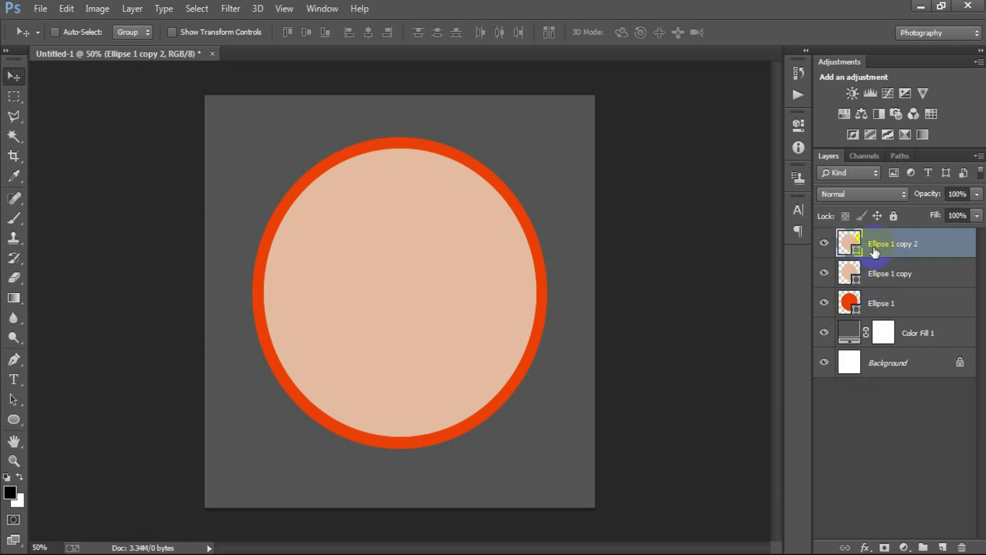
{"action": "double_click", "coordinate": [852, 241]}
{"action": "left_click_drag", "start_coordinate": [687, 379], "coordinate": [636, 382]}
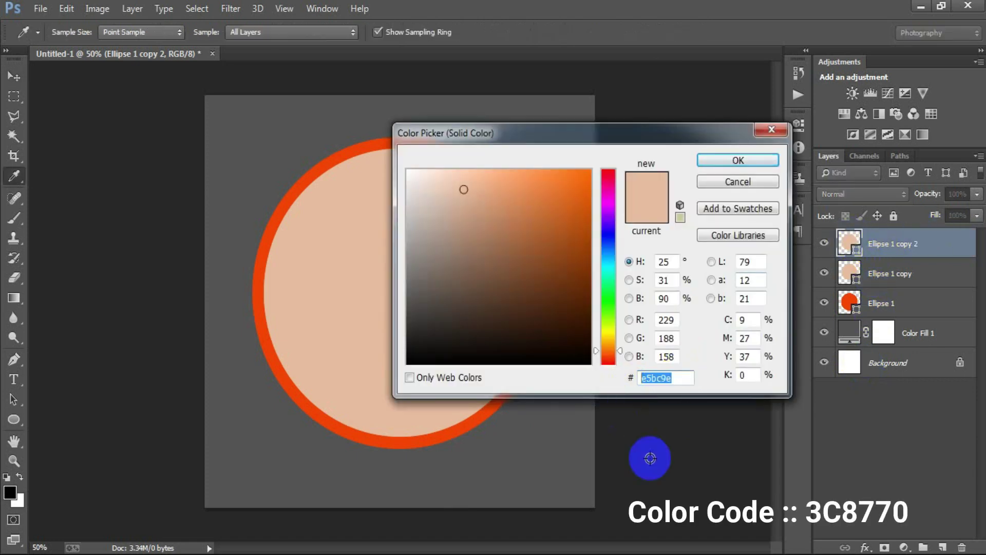
{"action": "type", "text": "3"}
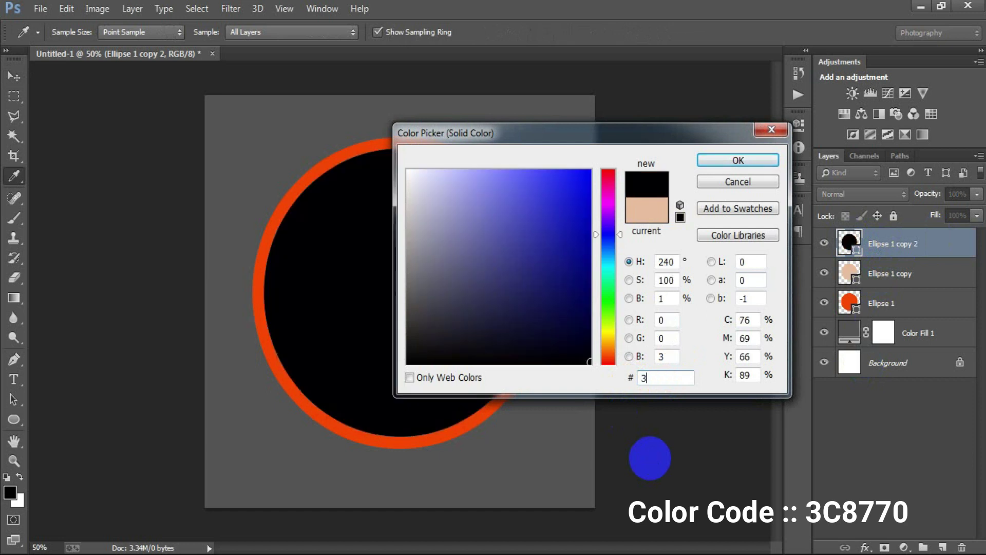
{"action": "type", "text": "C8770"}
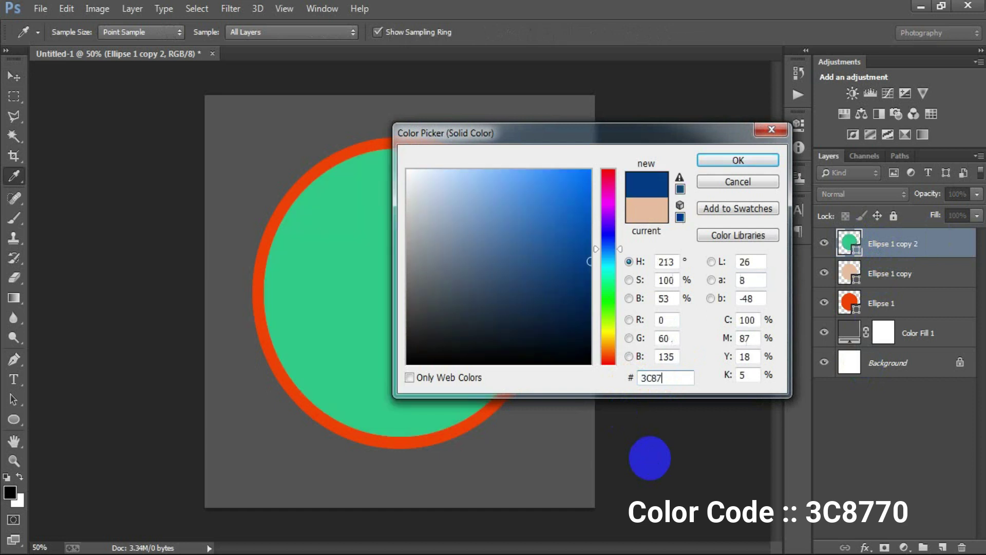
{"action": "left_click", "coordinate": [725, 162]}
- Scale the green circle proportionally from its center to about 91.5%, leaving a beige ring around it
{"action": "key", "text": "ctrl+t"}
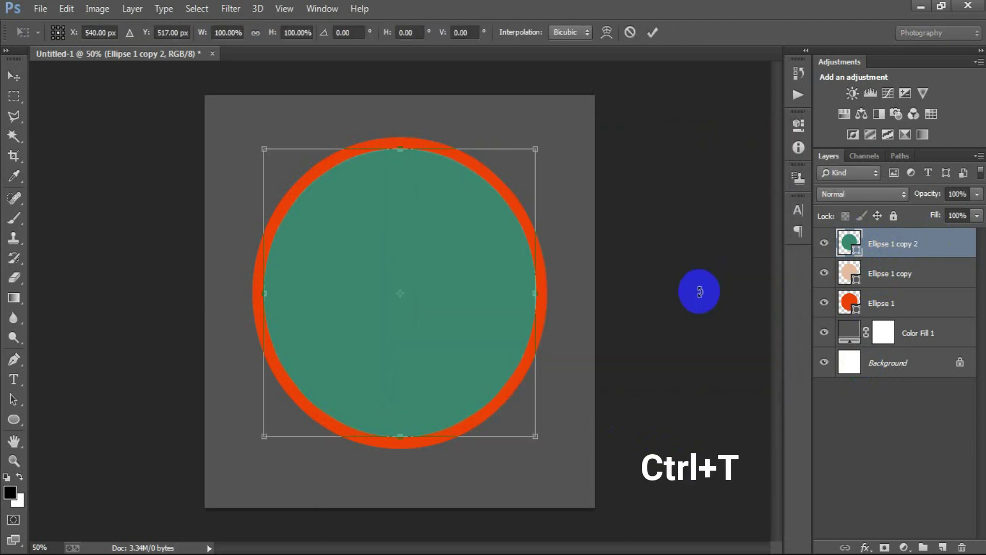
{"action": "left_click_drag", "start_coordinate": [535, 437], "coordinate": [524, 423]}
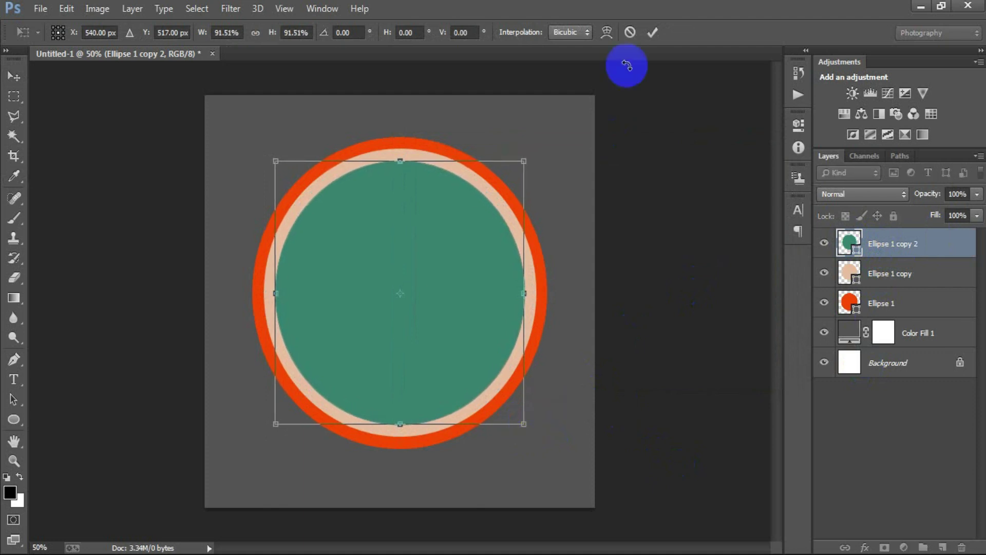
{"action": "left_click", "coordinate": [652, 31]}
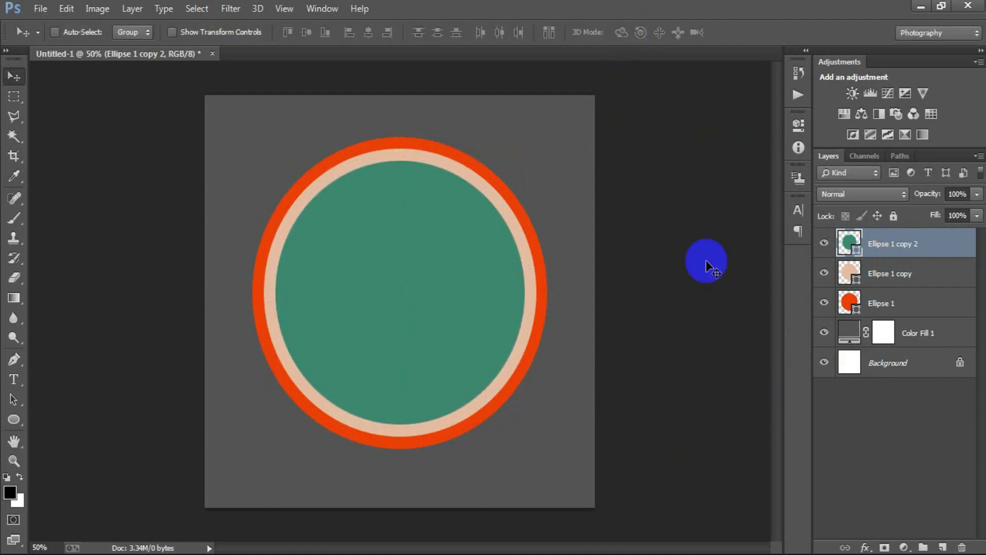
- Duplicate the green circle layer and recolor the copy to orange FF912F
{"action": "key", "text": "ctrl+j"}
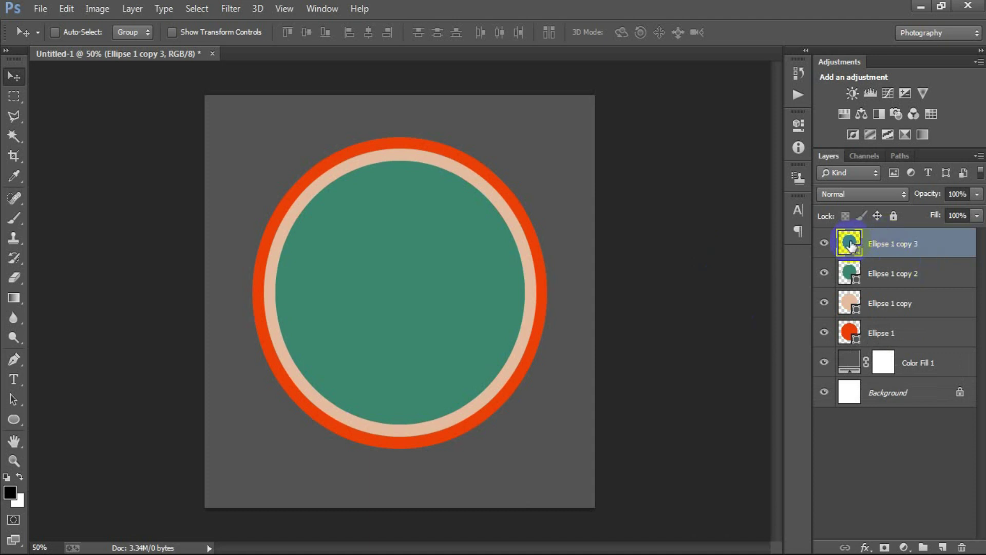
{"action": "double_click", "coordinate": [850, 245]}
{"action": "double_click", "coordinate": [675, 379]}
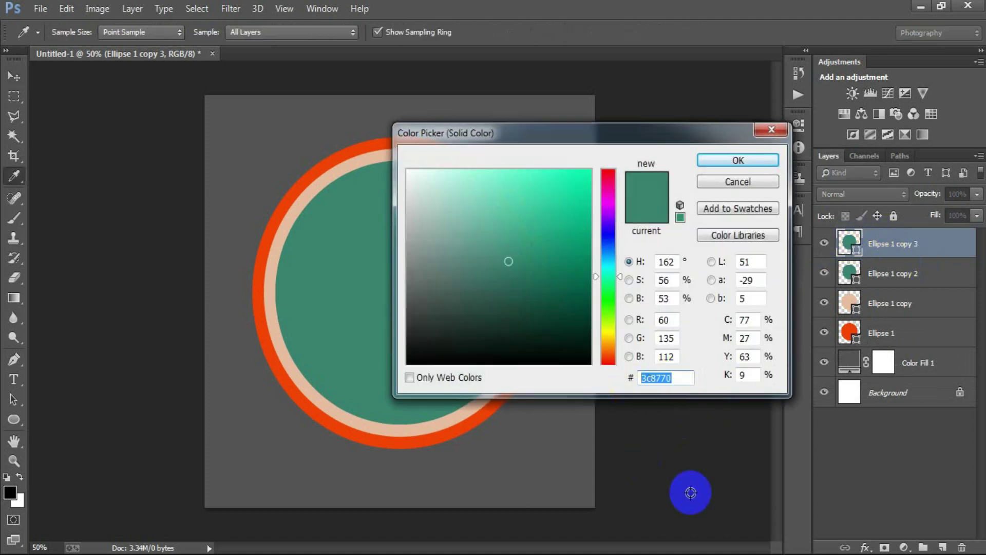
{"action": "type", "text": "FF912F"}
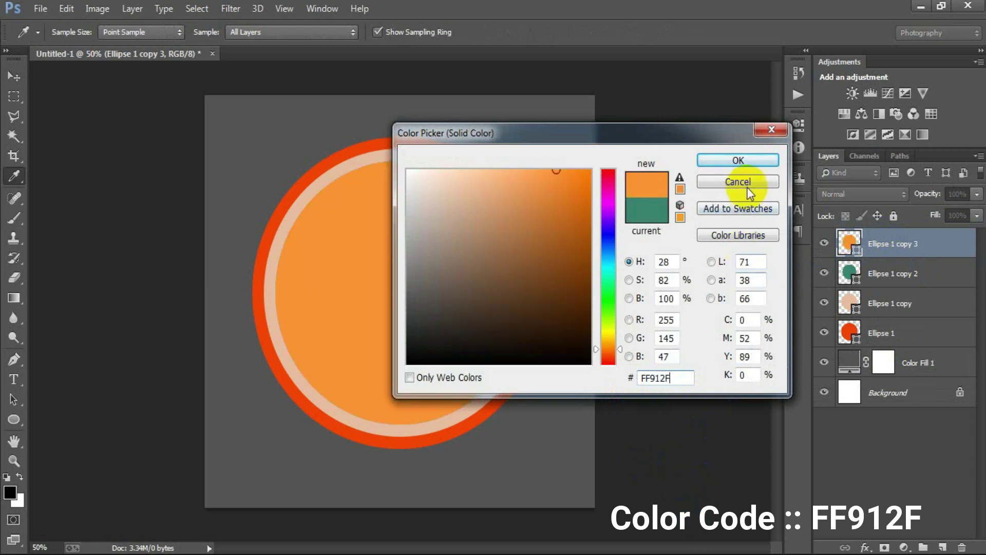
{"action": "left_click", "coordinate": [738, 160]}
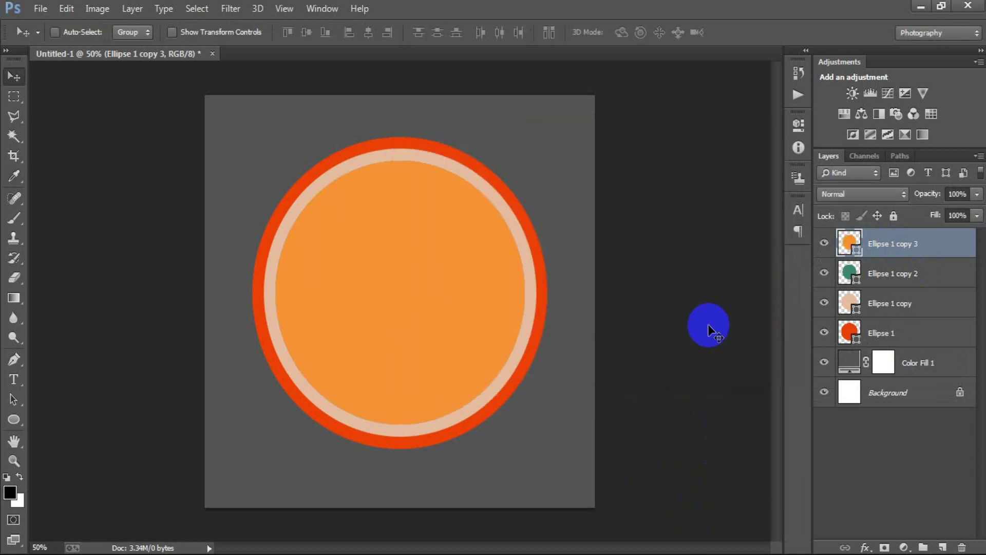
- Scale the orange circle down proportionally from its center, leaving a green ring around it
{"action": "key", "text": "ctrl+t"}
{"action": "left_click_drag", "start_coordinate": [522, 425], "coordinate": [512, 413]}
{"action": "left_click", "coordinate": [651, 33]}
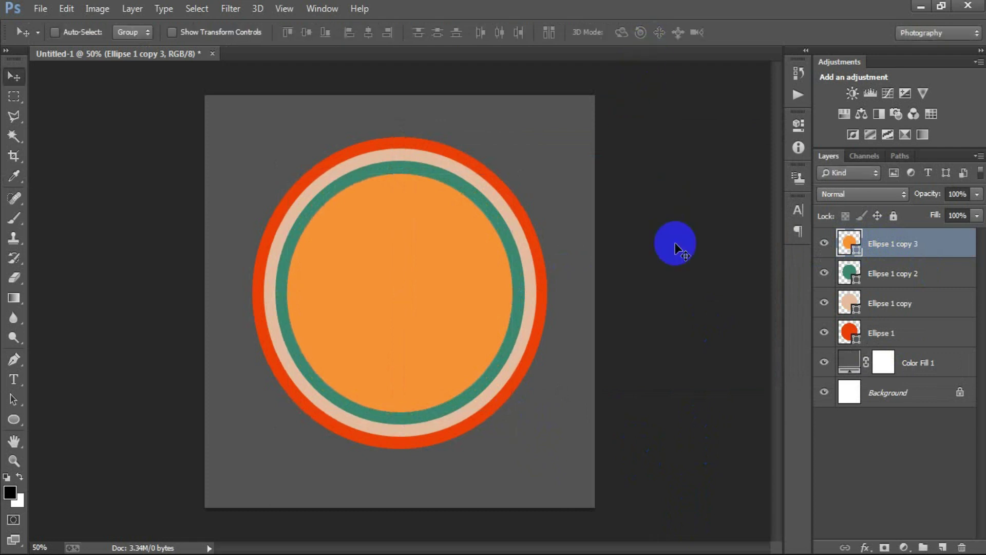
- Duplicate the orange circle layer and recolor the copy to red F23200
{"action": "key", "text": "ctrl+j"}
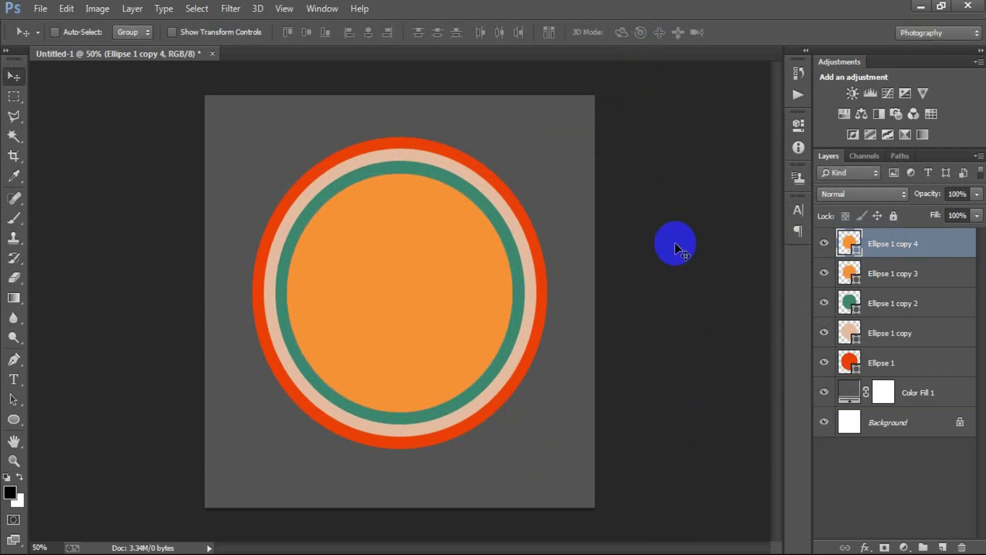
{"action": "double_click", "coordinate": [846, 246]}
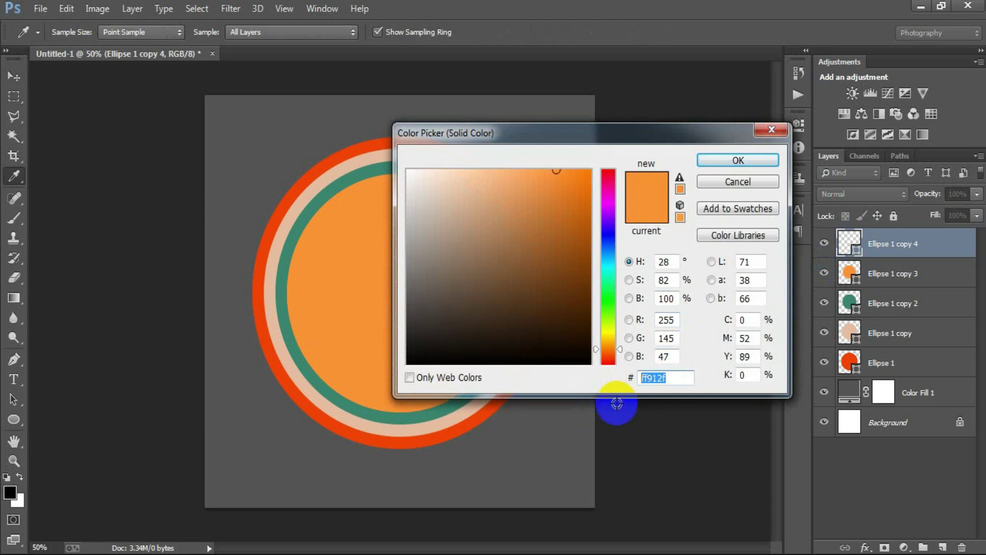
{"action": "type", "text": "F23"}
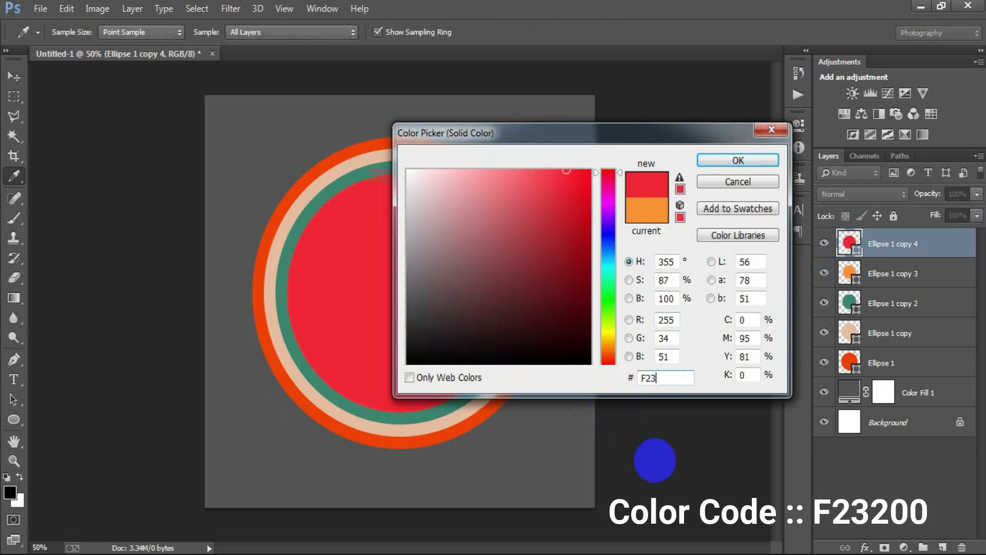
{"action": "type", "text": "200"}
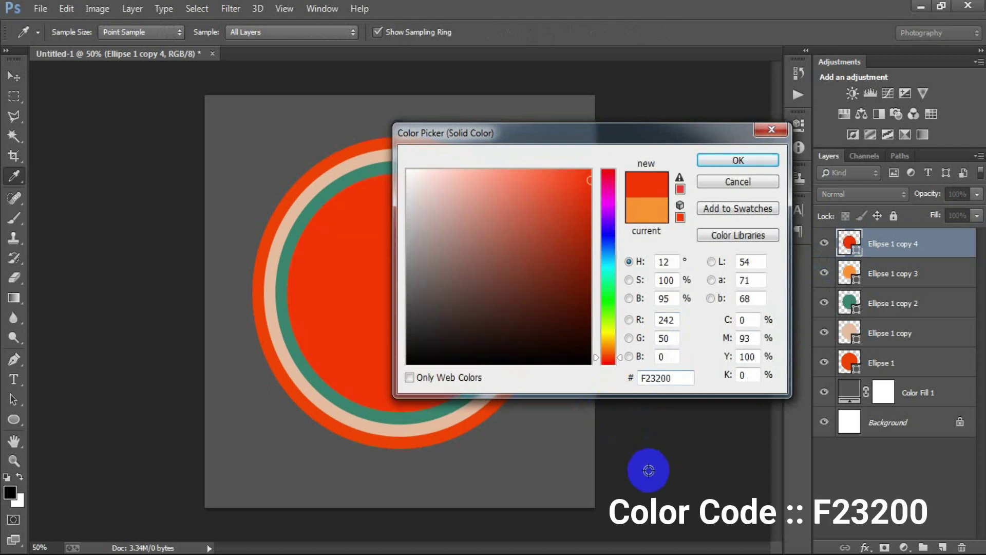
{"action": "left_click", "coordinate": [725, 169]}
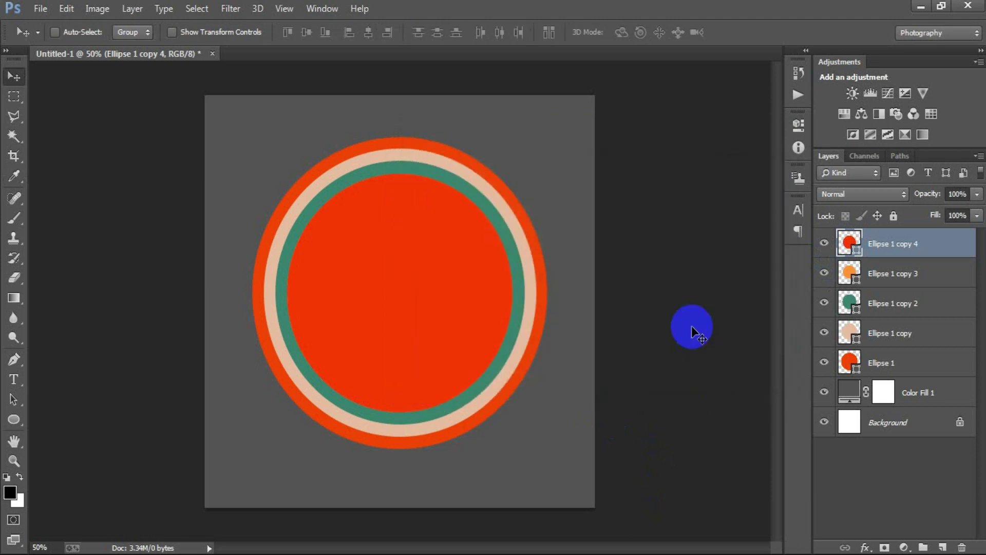
- Scale the red circle proportionally from its center to about 89.4%, leaving an orange ring around it
{"action": "key", "text": "ctrl+t"}
{"action": "left_click_drag", "start_coordinate": [511, 411], "coordinate": [499, 398]}
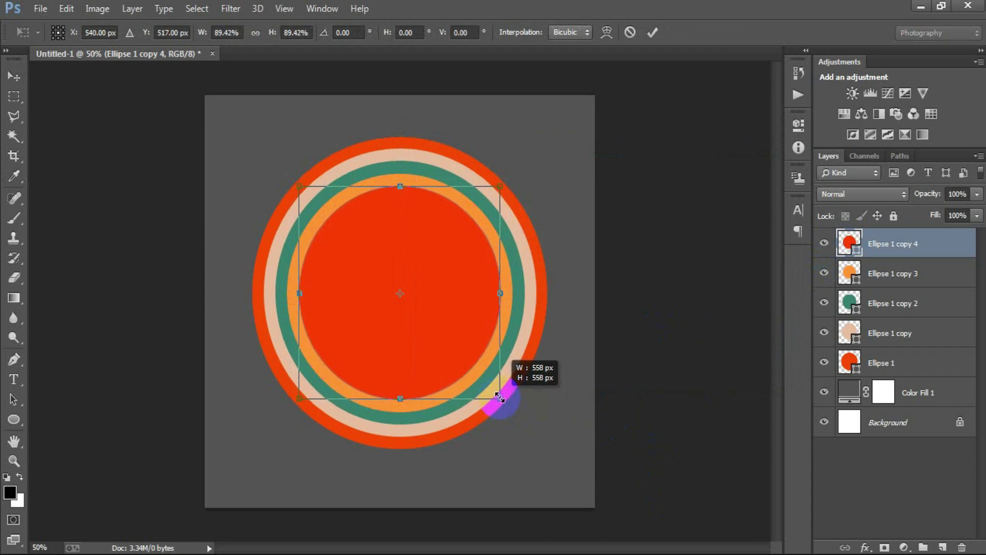
{"action": "left_click", "coordinate": [652, 32]}
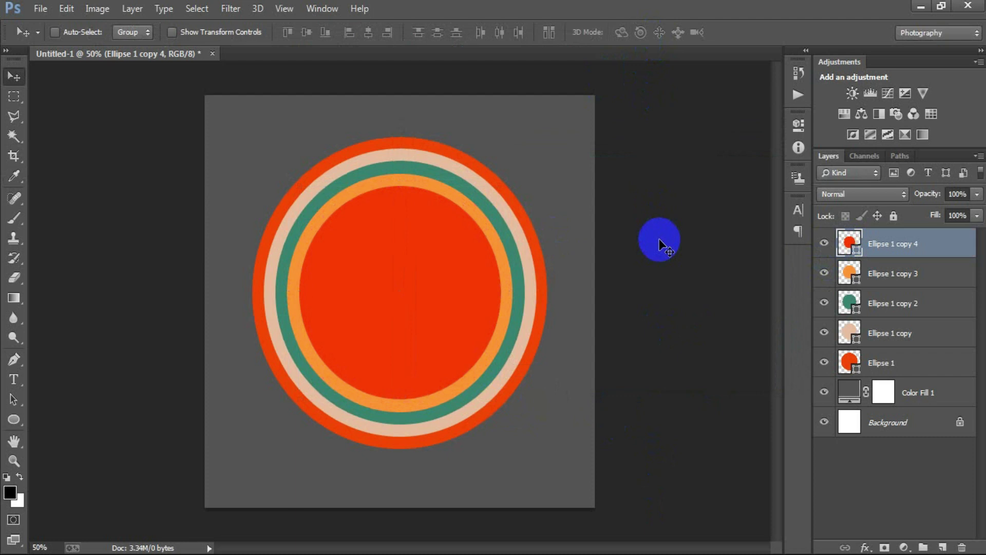
- Duplicate the inner red circle layer and recolor the copy to gray-green 537C72
{"action": "key", "text": "ctrl+j"}
{"action": "double_click", "coordinate": [845, 243]}
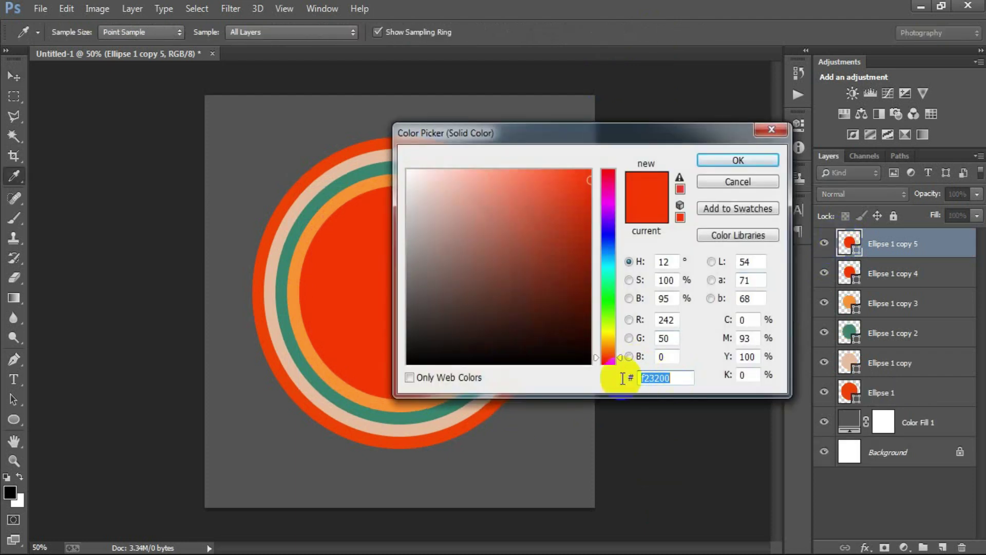
{"action": "type", "text": "53"}
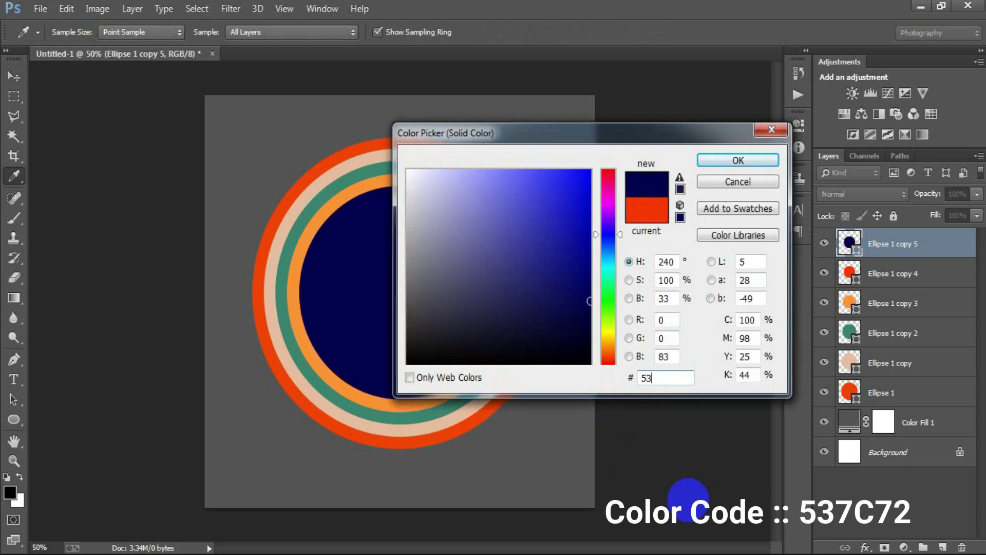
{"action": "type", "text": "7C72"}
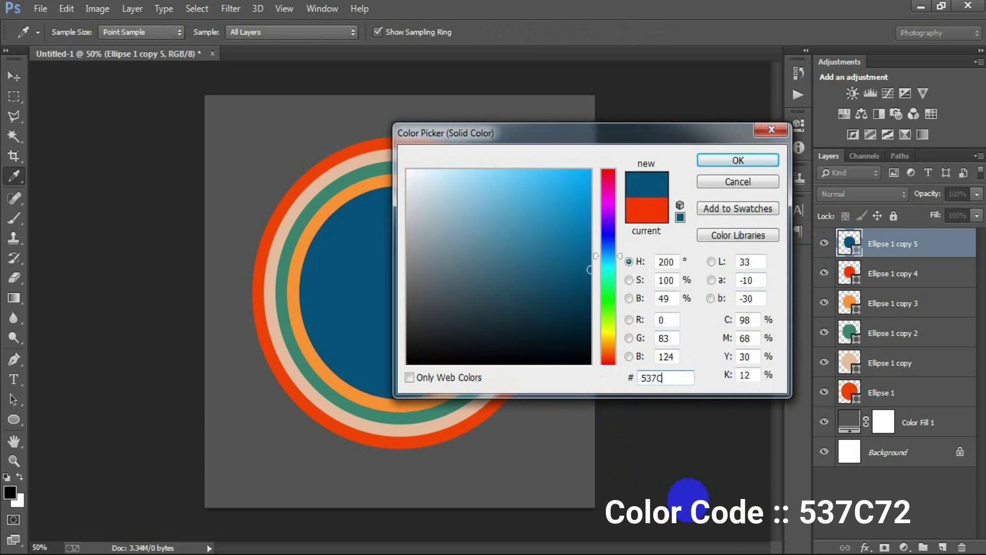
{"action": "left_click", "coordinate": [719, 160]}
- Scale the gray-green circle proportionally from its center to about 86.7%, leaving a red ring around it
{"action": "key", "text": "ctrl+t"}
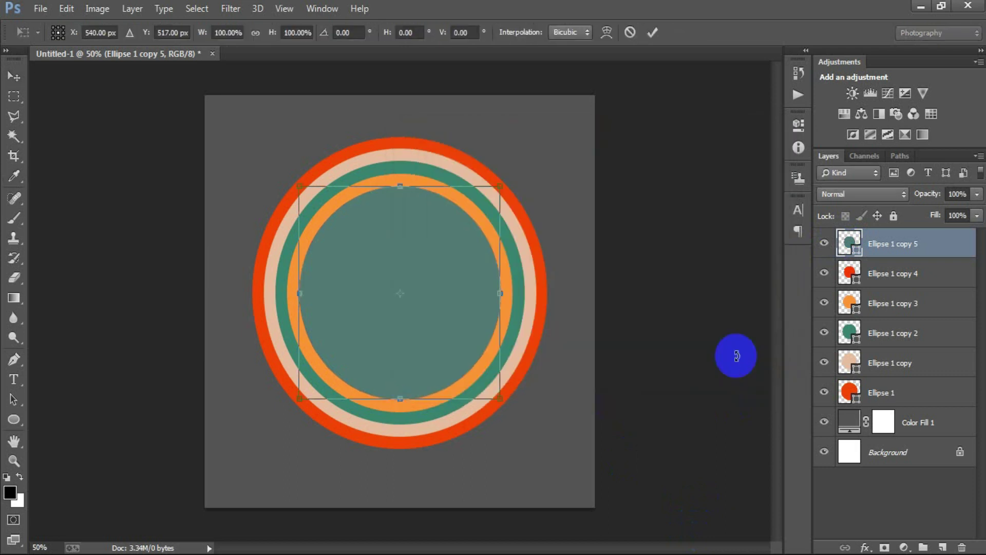
{"action": "left_click_drag", "start_coordinate": [497, 397], "coordinate": [489, 382]}
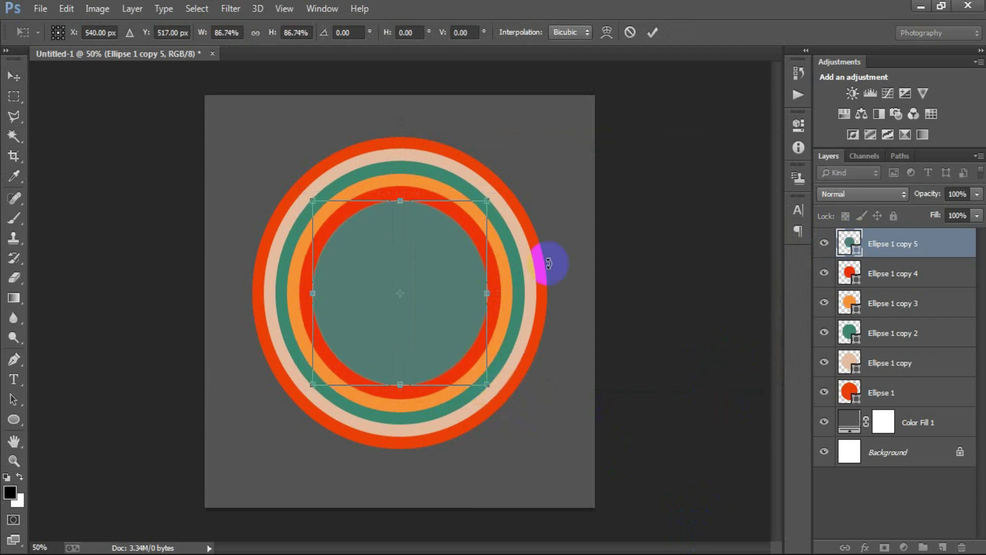
{"action": "left_click", "coordinate": [652, 32]}
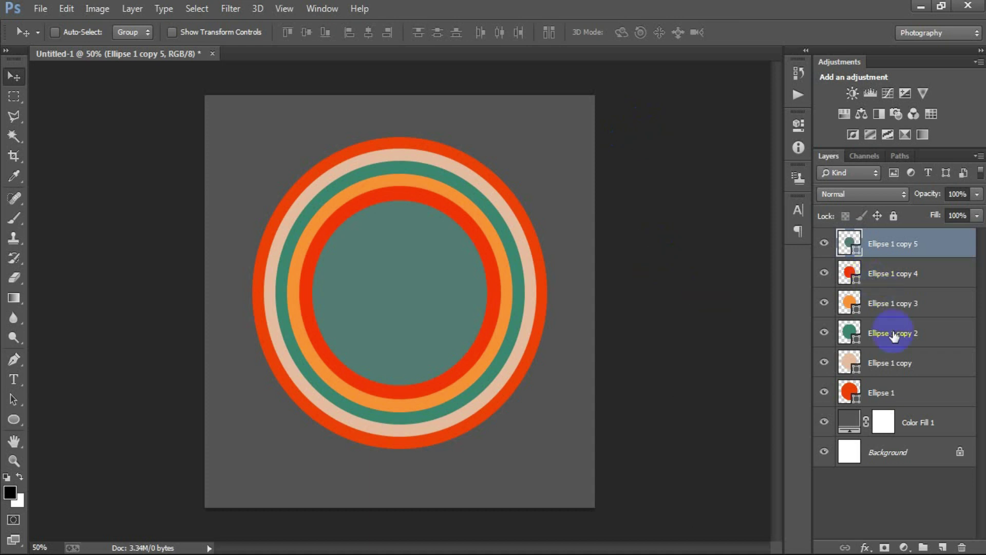
- Rasterize all six circle layers, from Ellipse 1 to Ellipse 1 copy 5, and merge them into one layer
{"action": "left_click", "coordinate": [904, 392], "text": "shift"}
{"action": "right_click", "coordinate": [895, 323]}
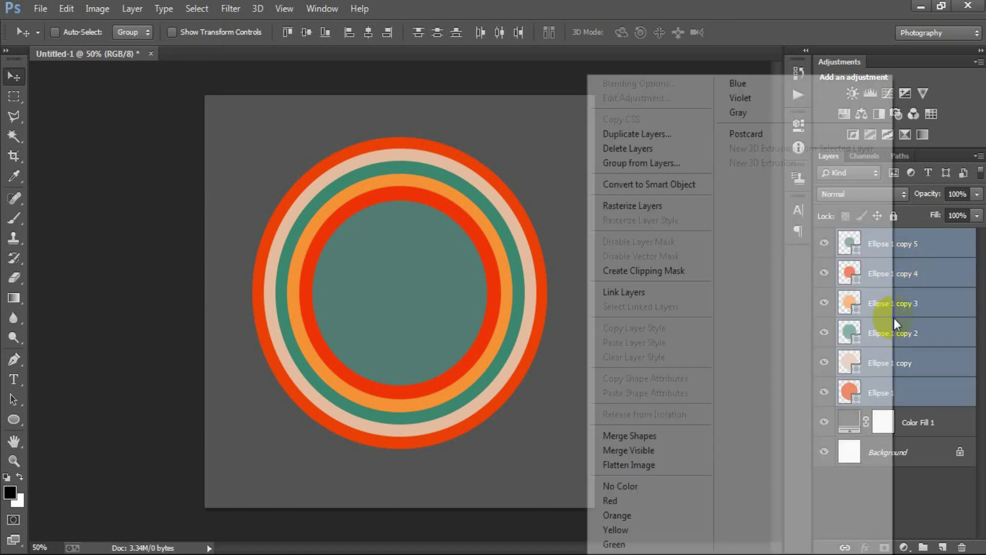
{"action": "left_click", "coordinate": [670, 205]}
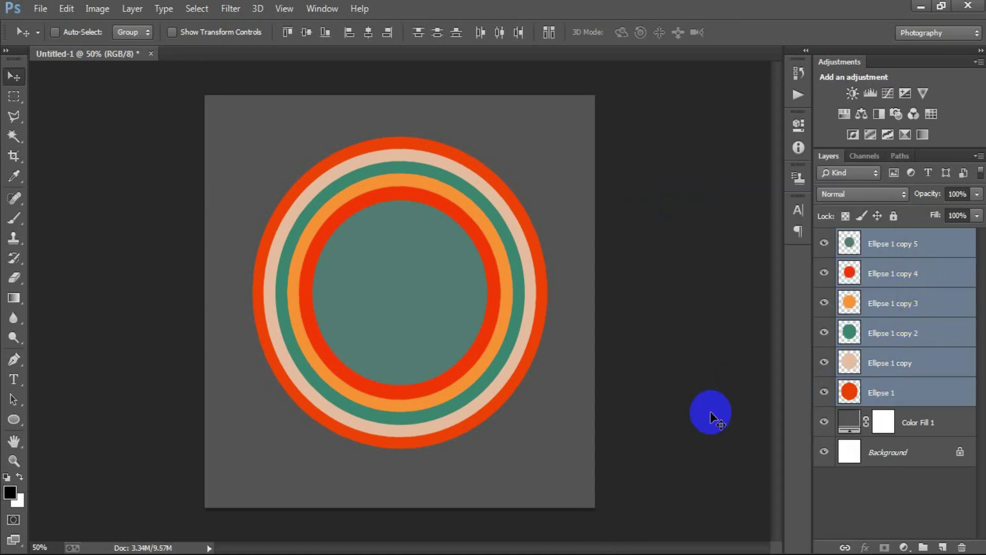
{"action": "key", "text": "ctrl+e"}
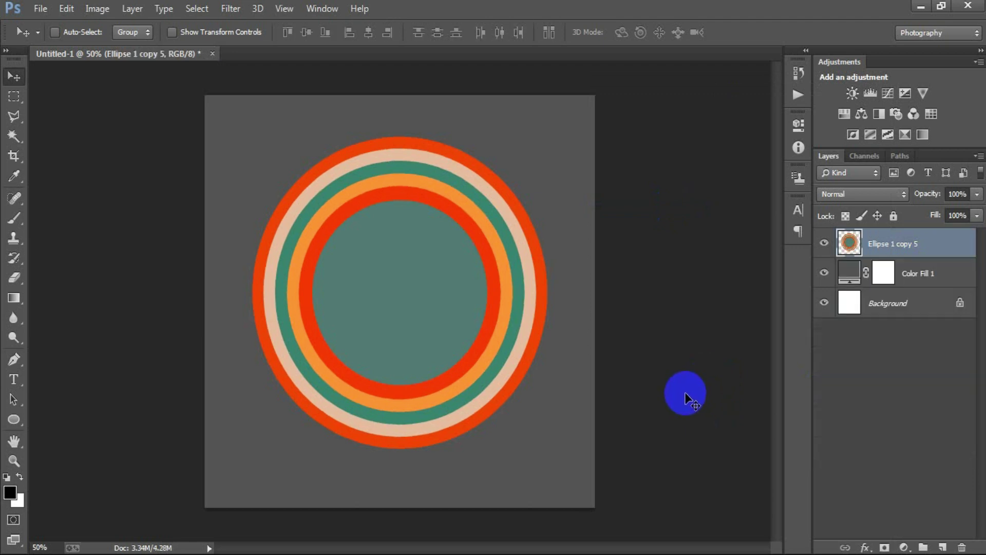
- Select the area from slightly below the circles' center downward with the Rectangular Marquee, delete that part of the circles, and deselect
{"action": "left_click", "coordinate": [14, 96]}
{"action": "left_click", "coordinate": [51, 86]}
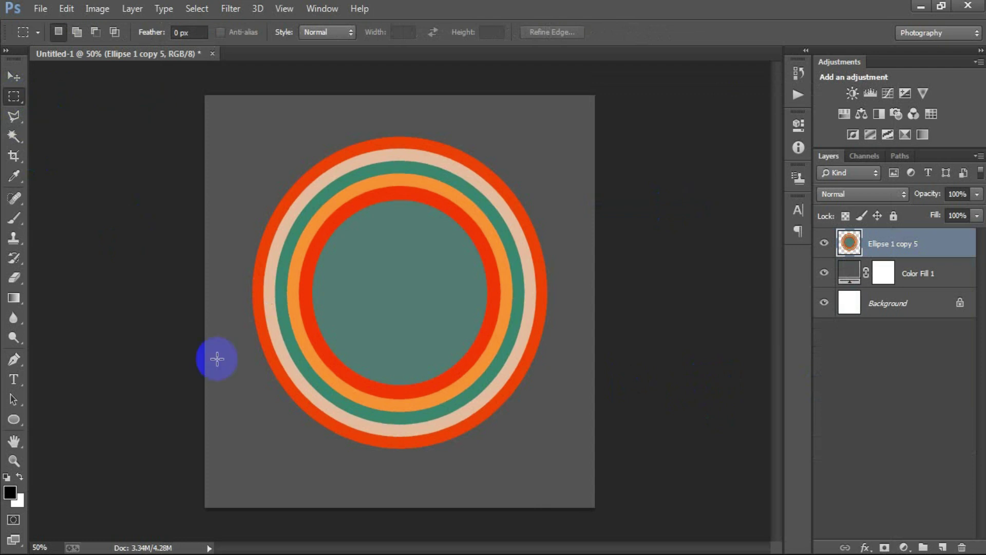
{"action": "left_click_drag", "start_coordinate": [203, 309], "coordinate": [674, 483]}
{"action": "key", "text": "shift+Down"}
{"action": "key", "text": "shift+Down"}
{"action": "key", "text": "shift+Down"}
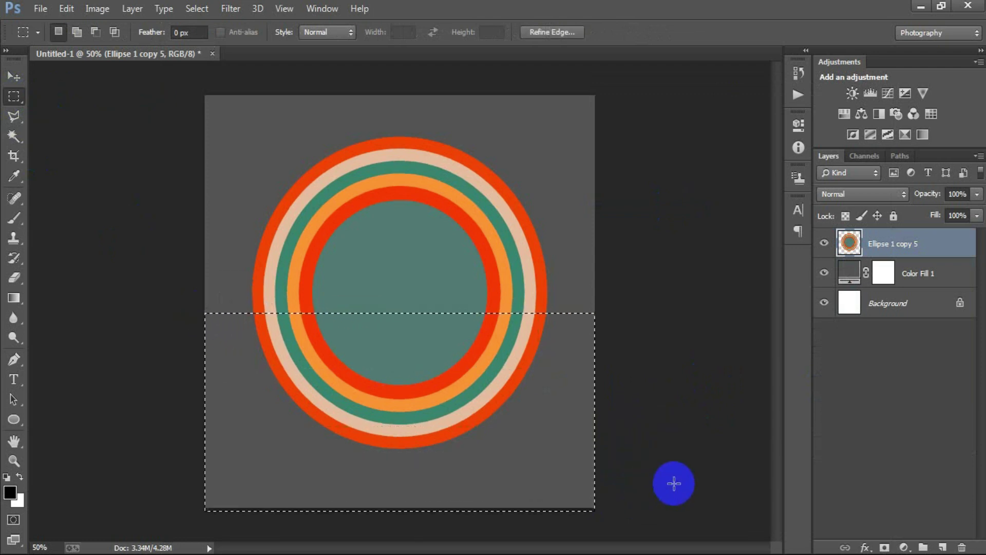
{"action": "key", "text": "Down"}
{"action": "key", "text": "Down"}
{"action": "key", "text": "Down"}
{"action": "key", "text": "Down"}
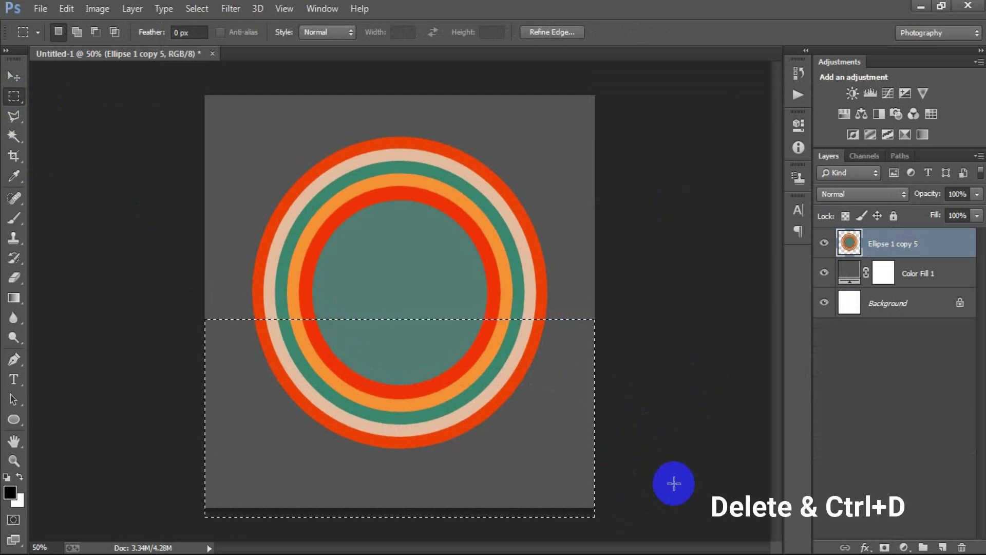
{"action": "key", "text": "Delete"}
{"action": "key", "text": "ctrl+d"}
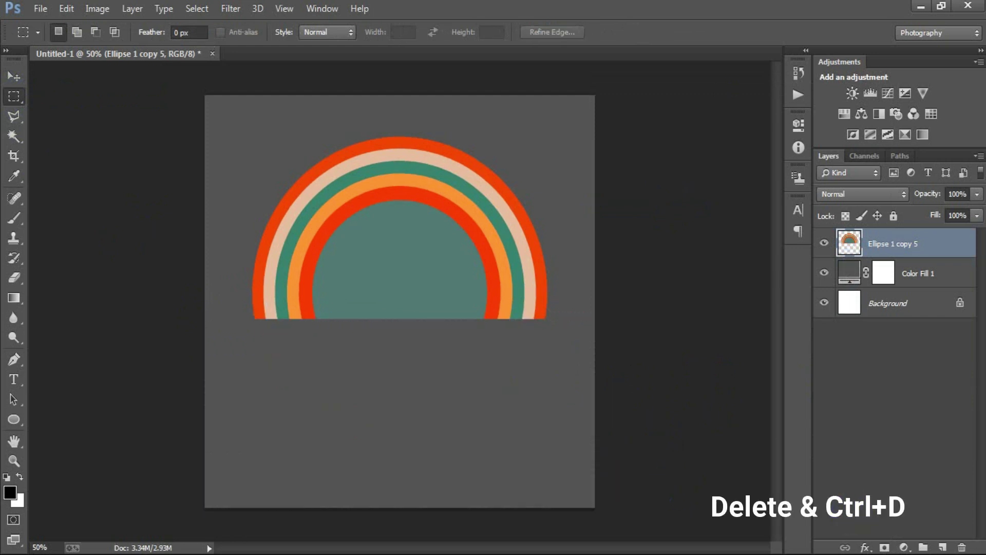
- Open the mountain EPS file, rasterizing it at 4167 × 2779 pixels, 300 pixels/inch, in CMYK Color mode
{"action": "left_click", "coordinate": [13, 77]}
{"action": "left_click", "coordinate": [41, 9]}
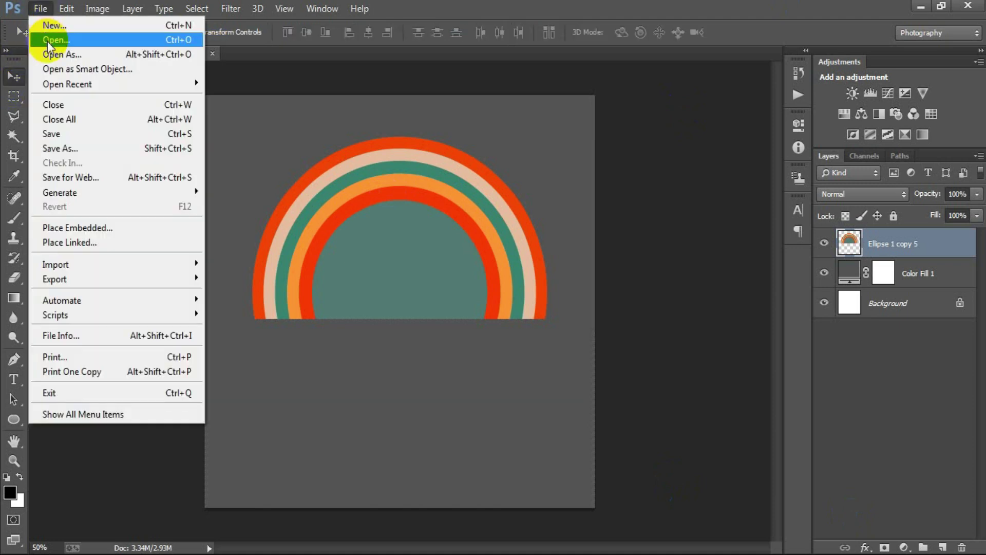
{"action": "left_click", "coordinate": [39, 36]}
{"action": "left_click", "coordinate": [486, 125]}
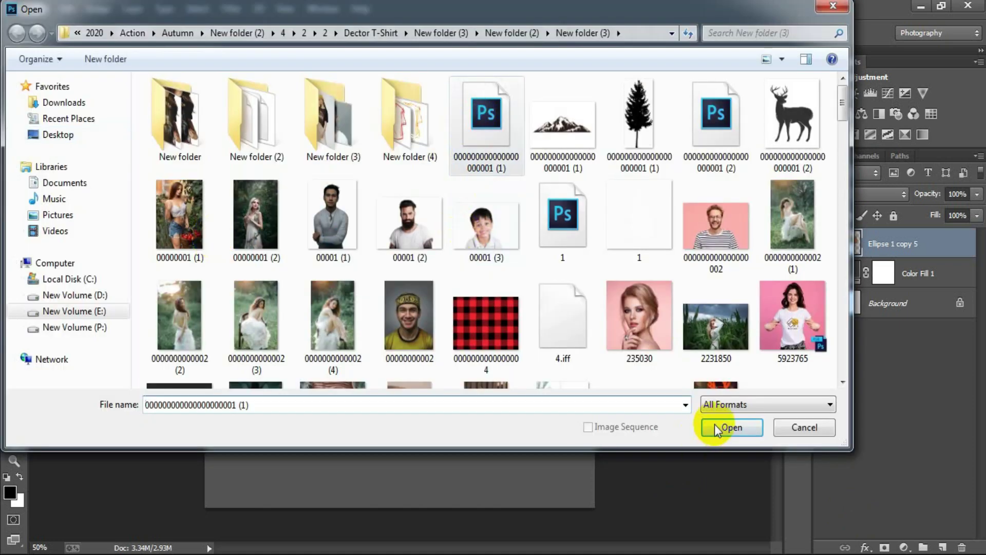
{"action": "left_click", "coordinate": [728, 427]}
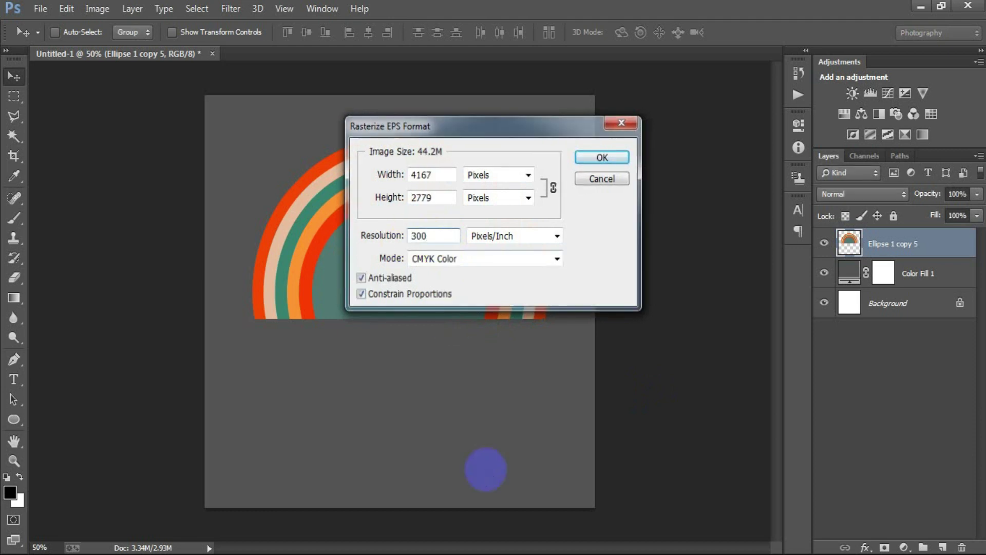
{"action": "key", "text": "Return"}
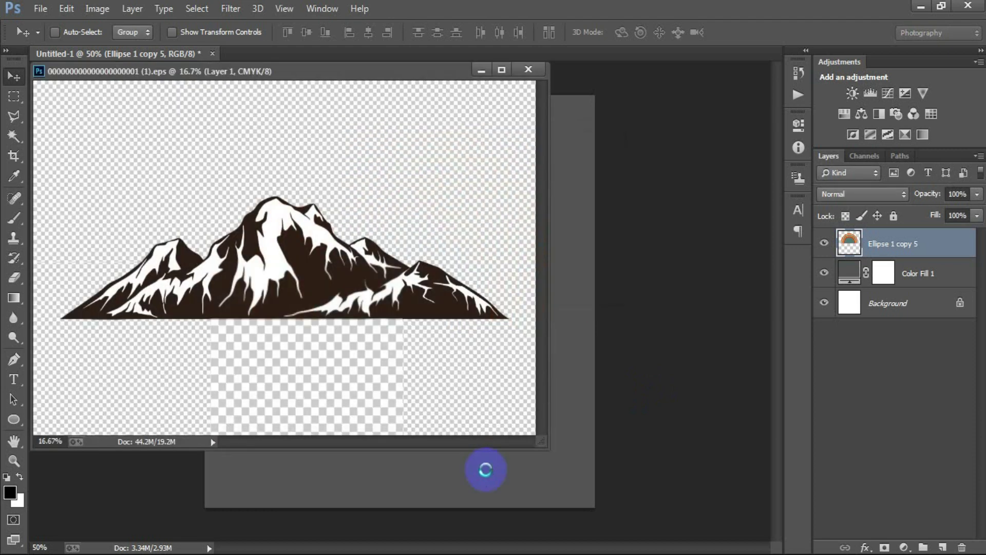
- Copy the mountain artwork into the Untitled-1 document and close the EPS file without saving
{"action": "left_click_drag", "start_coordinate": [294, 70], "coordinate": [442, 54]}
{"action": "left_click_drag", "start_coordinate": [387, 194], "coordinate": [364, 270]}
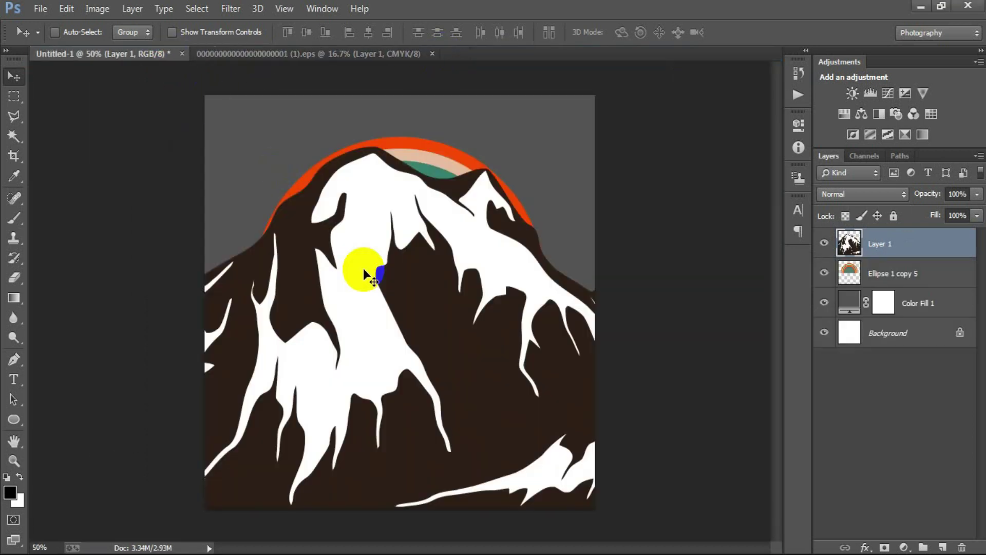
{"action": "left_click", "coordinate": [432, 54]}
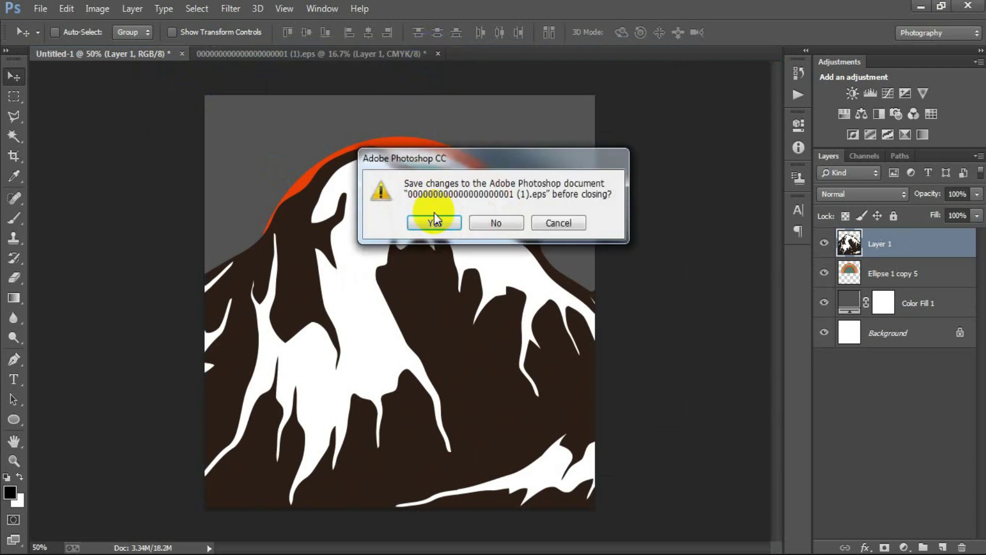
{"action": "left_click", "coordinate": [485, 221]}
- Scale the mountain to about 22% so it spans the rainbow arch's width, and align its base with the arch's flat lower edge
{"action": "key", "text": "ctrl+t"}
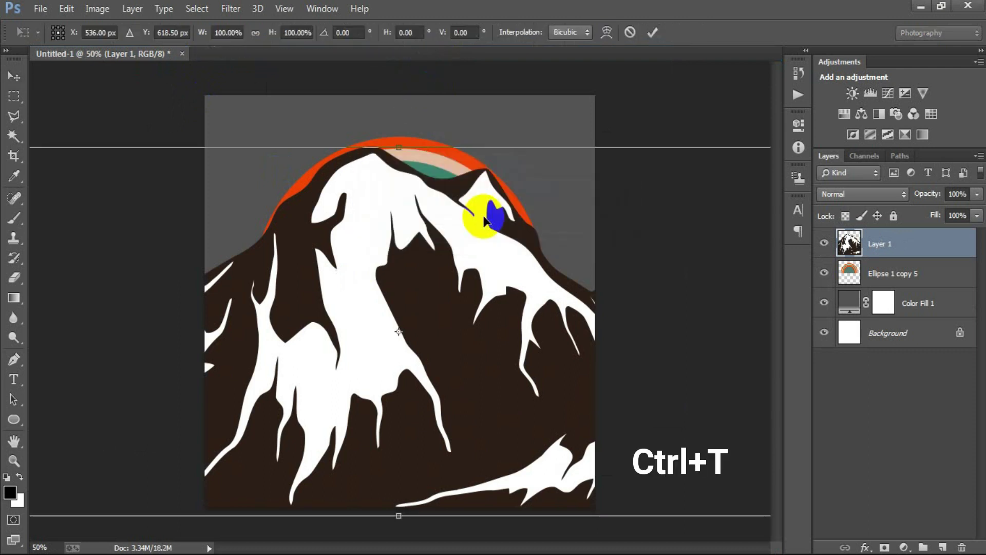
{"action": "left_click_drag", "start_coordinate": [289, 318], "coordinate": [128, 341]}
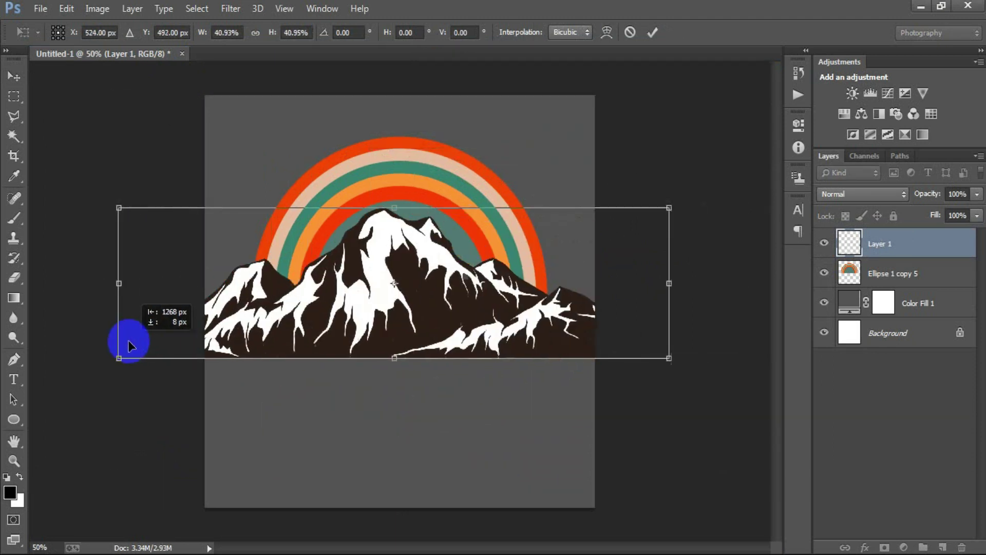
{"action": "left_click_drag", "start_coordinate": [665, 358], "coordinate": [532, 343]}
{"action": "left_click_drag", "start_coordinate": [507, 309], "coordinate": [548, 319]}
{"action": "left_click", "coordinate": [652, 33]}
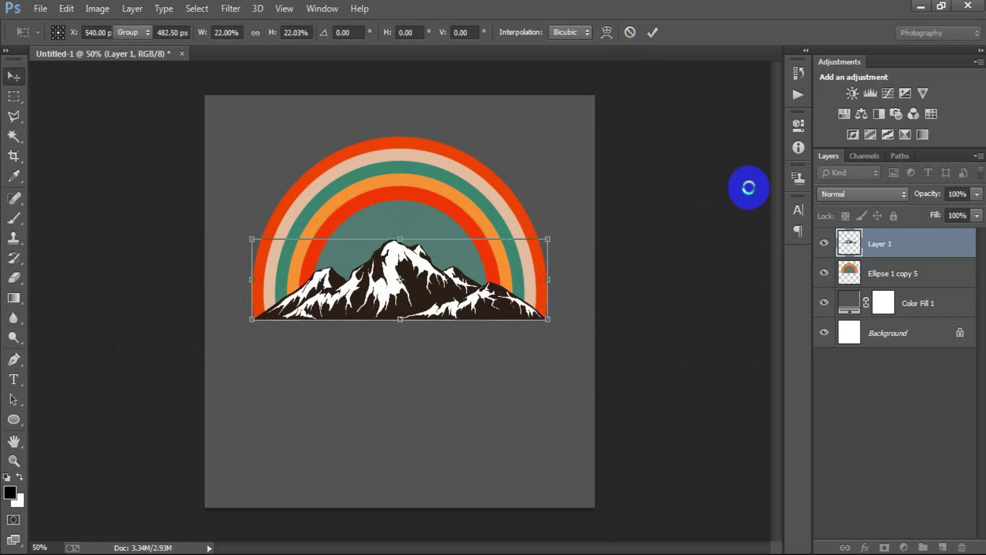
{"action": "key", "text": "Up"}
{"action": "key", "text": "Up"}
{"action": "key", "text": "Up"}
{"action": "key", "text": "Up"}
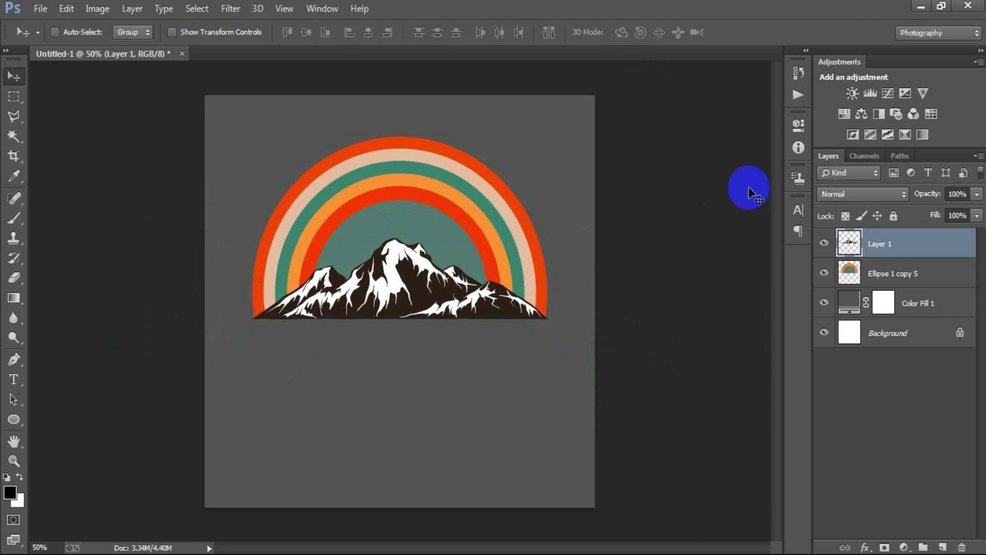
{"action": "key", "text": "Down"}
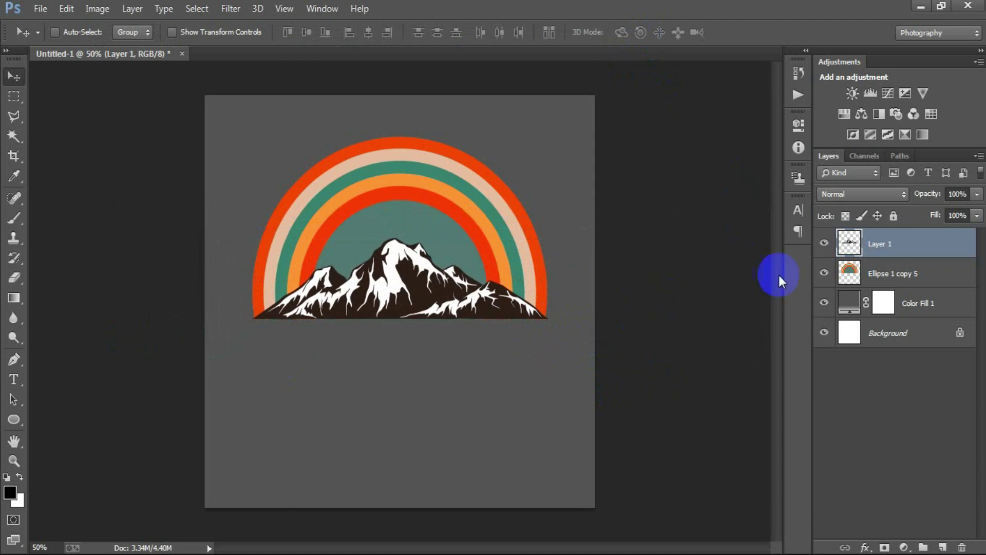
{"action": "left_click", "coordinate": [824, 244]}
{"action": "left_click", "coordinate": [826, 244]}
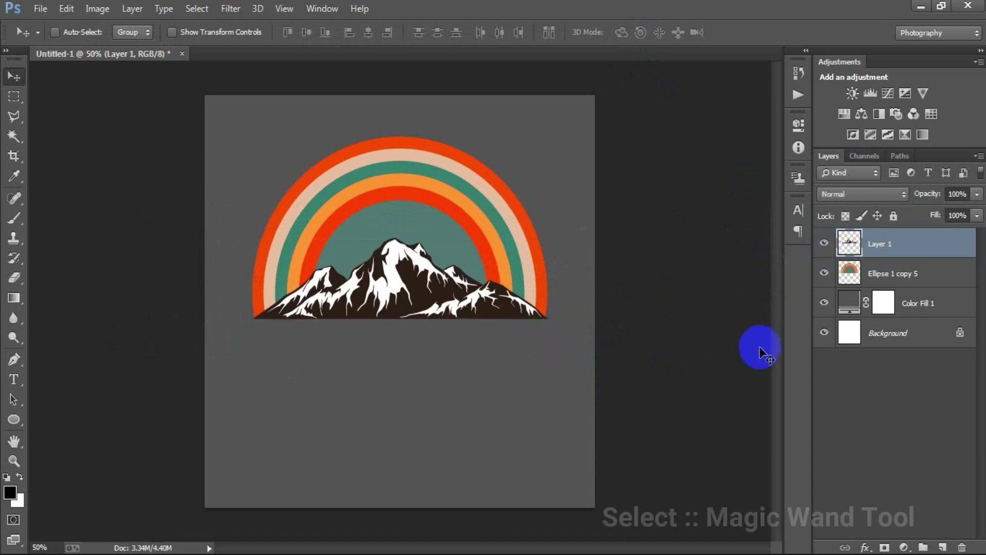
- Select the mountain's dark brown areas with the Magic Wand Tool at tolerance 32, contiguous
{"action": "left_click", "coordinate": [14, 135]}
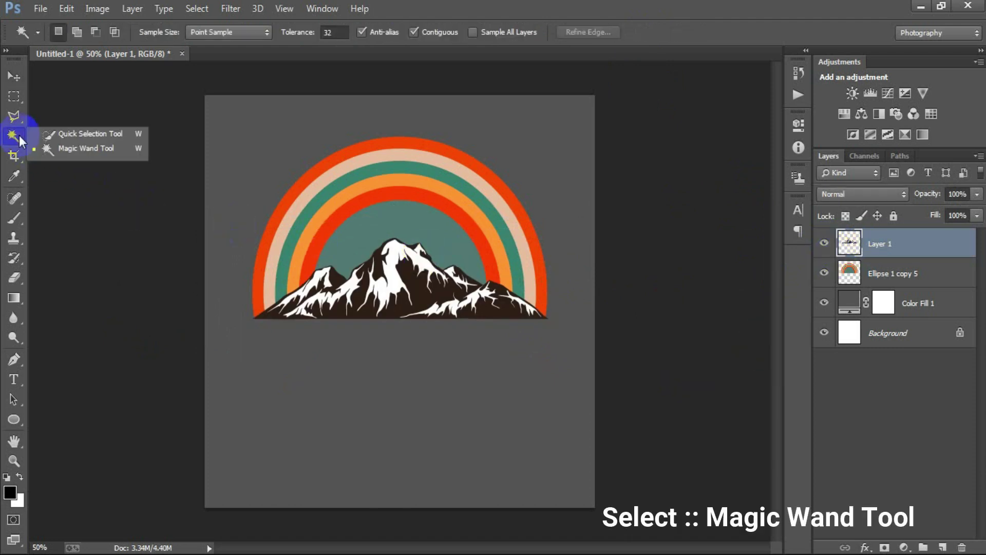
{"action": "left_click", "coordinate": [129, 148]}
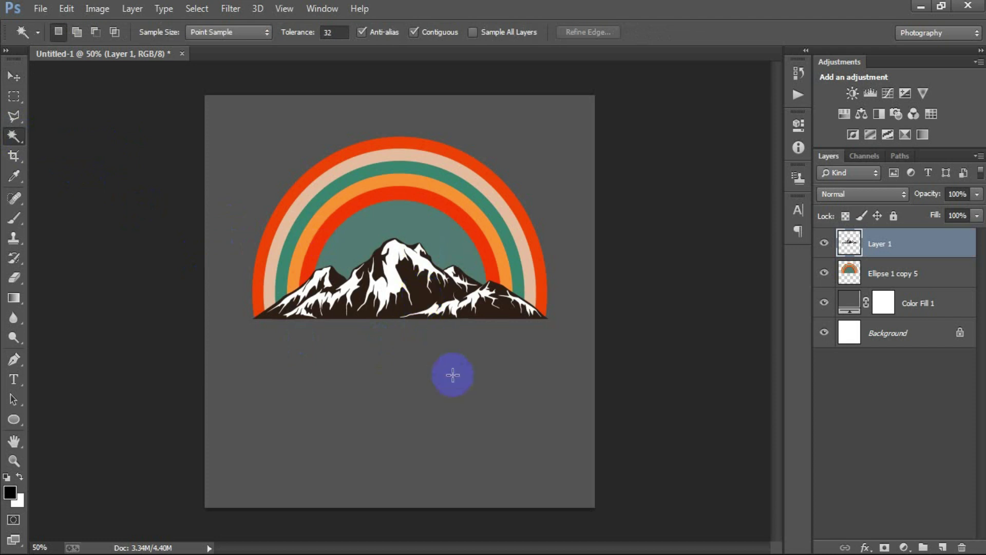
{"action": "left_click", "coordinate": [408, 283]}
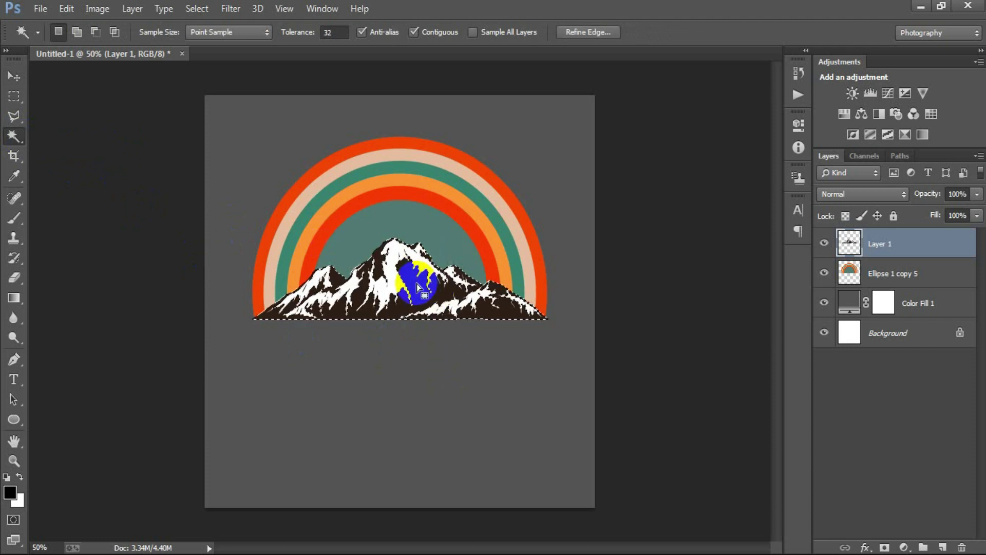
- Set the foreground color to FFB129, fill the selected mountain areas with it, and deselect
{"action": "left_click", "coordinate": [10, 492]}
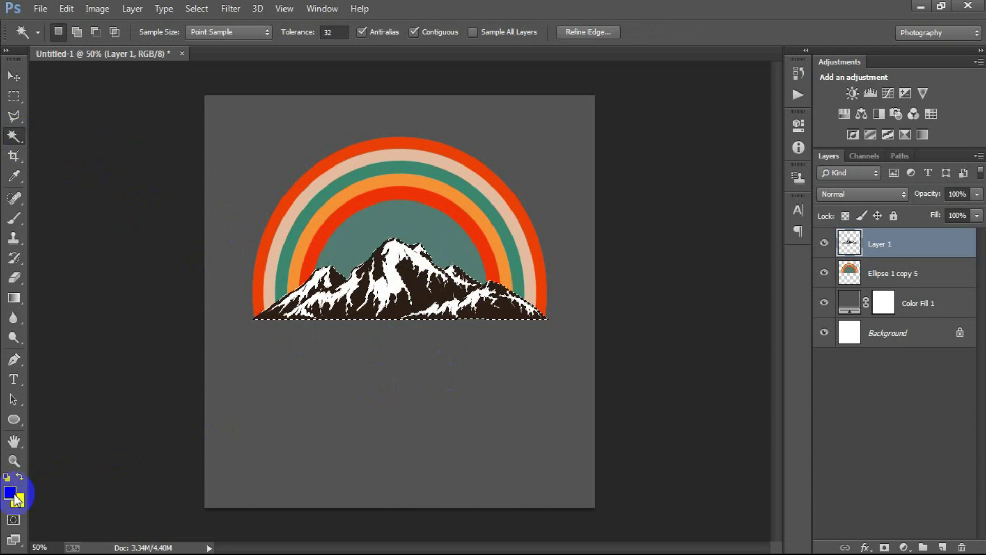
{"action": "left_click_drag", "start_coordinate": [682, 379], "coordinate": [578, 424]}
{"action": "type", "text": "FF"}
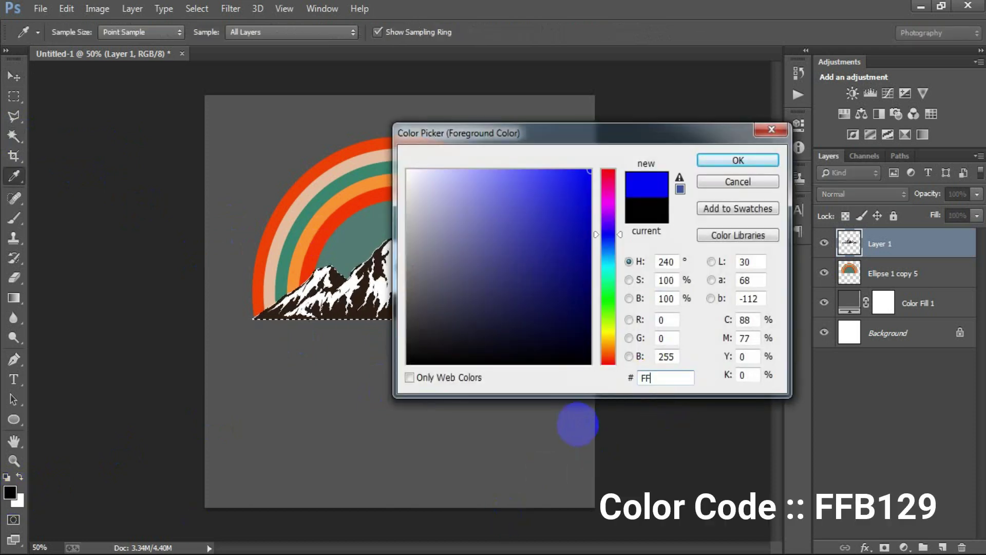
{"action": "type", "text": "B129"}
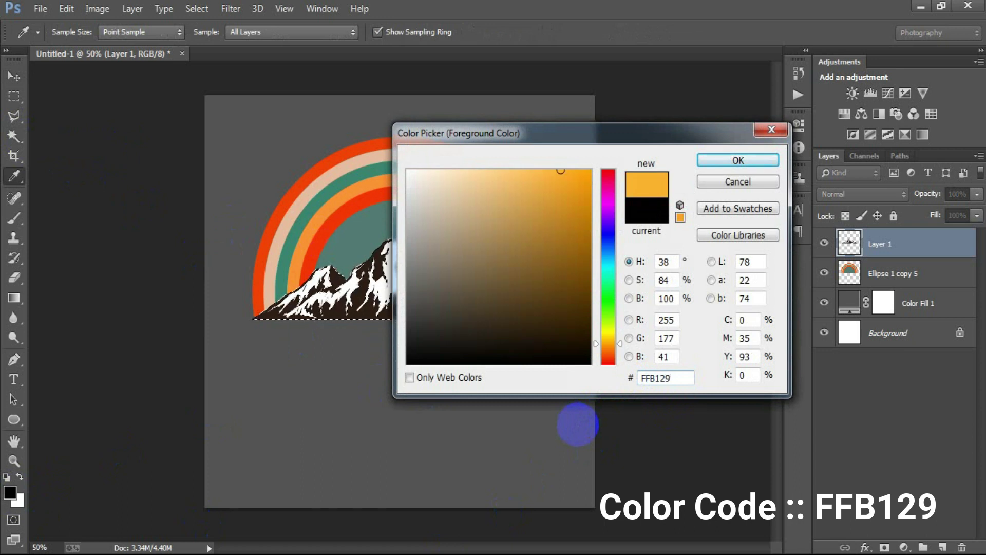
{"action": "left_click", "coordinate": [725, 162]}
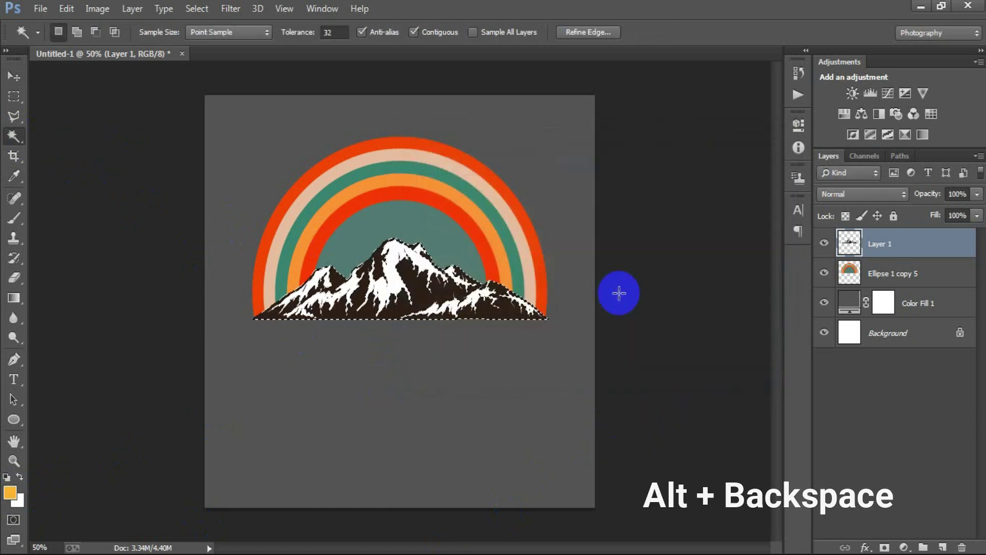
{"action": "key", "text": "alt+BackSpace"}
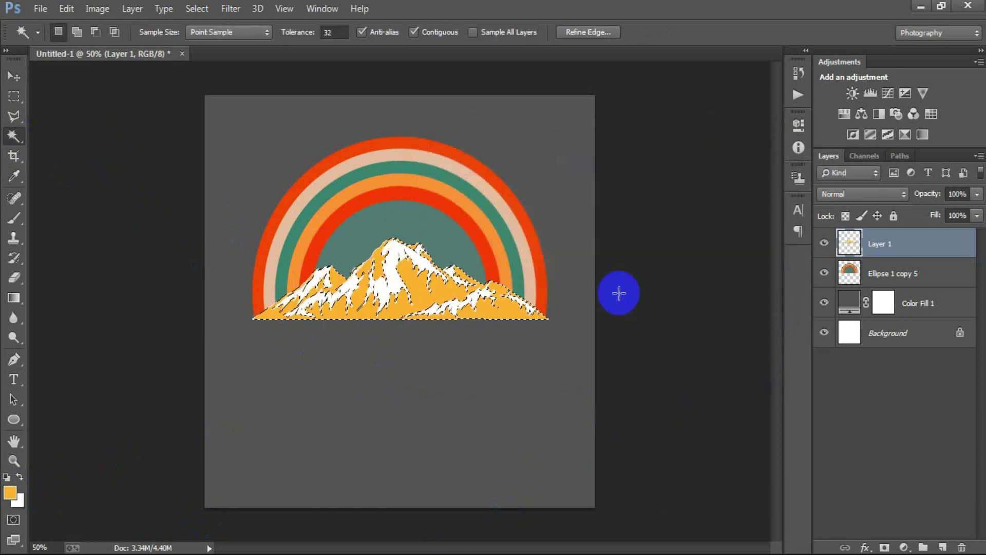
{"action": "key", "text": "ctrl+d"}
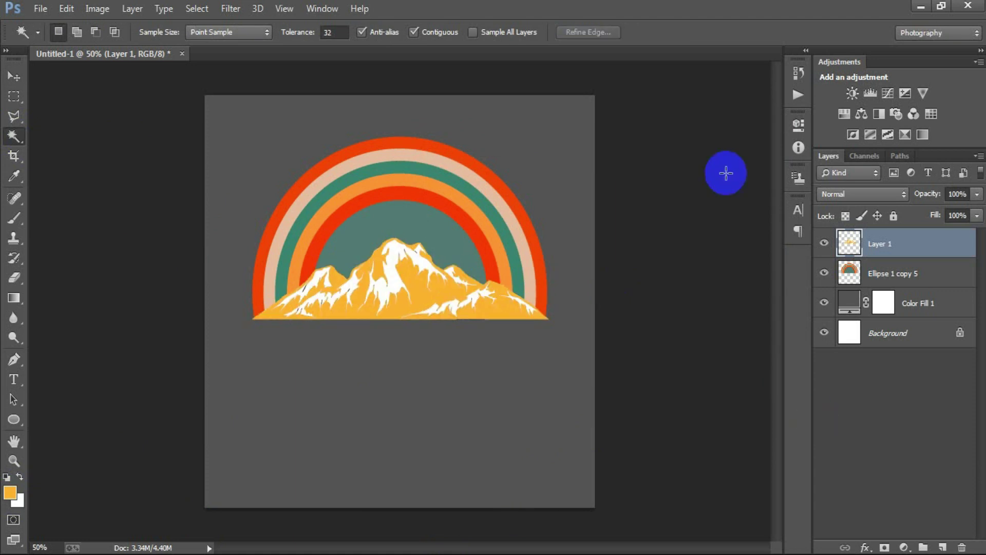
- Turn the mountain layer into a clipping mask on the rainbow arch layer
{"action": "left_click", "coordinate": [21, 81]}
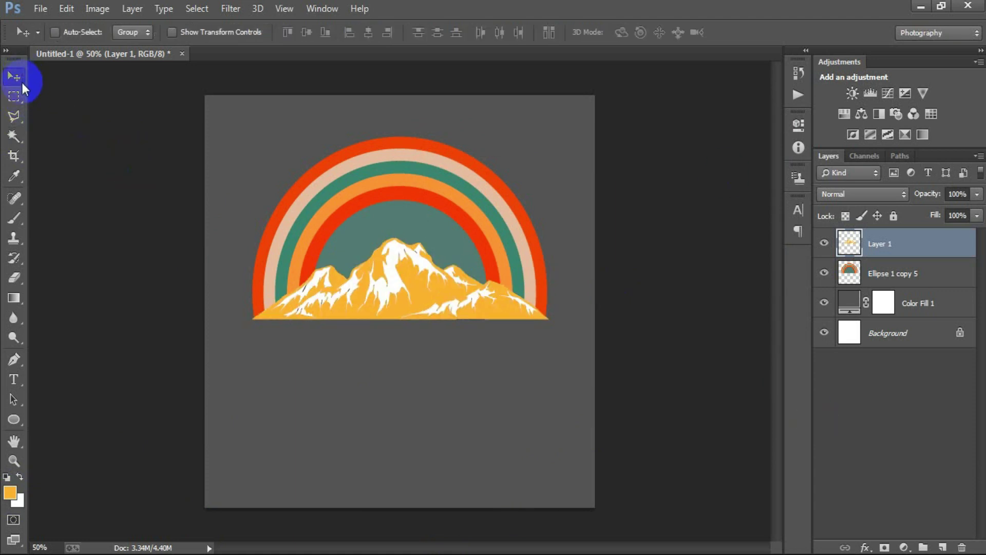
{"action": "right_click", "coordinate": [907, 250]}
{"action": "left_click", "coordinate": [683, 270]}
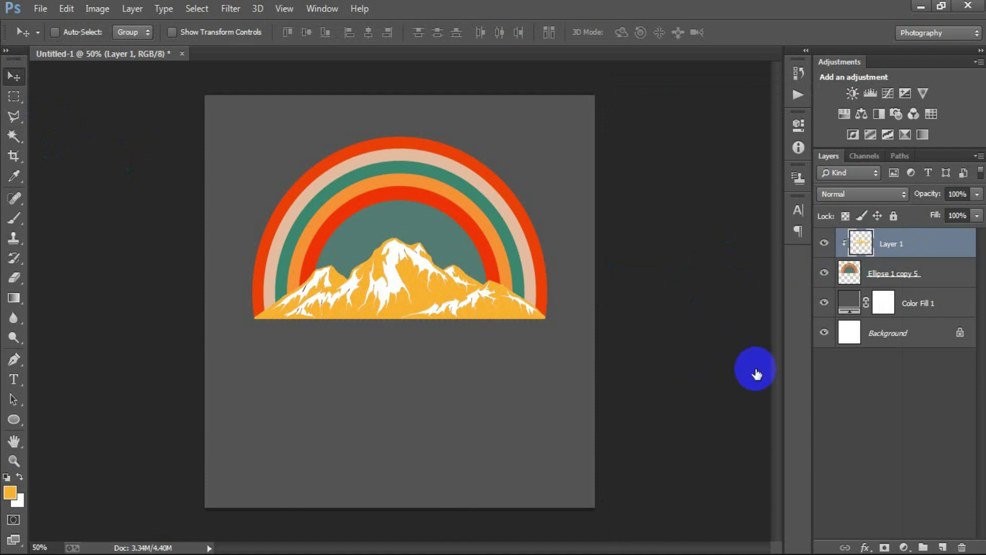
{"action": "key", "text": "alt+bracketleft"}
{"action": "left_click", "coordinate": [40, 9]}
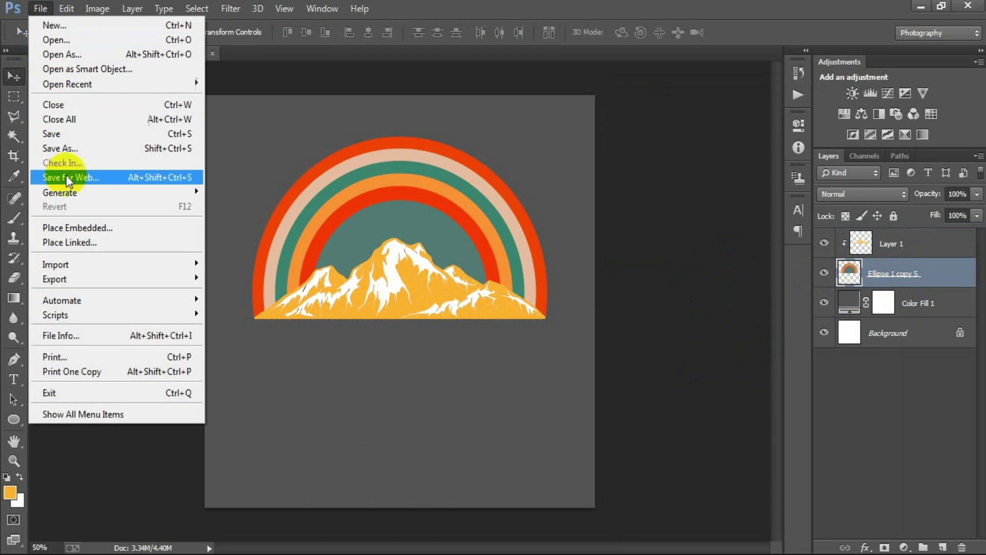
{"action": "left_click", "coordinate": [76, 239]}
{"action": "left_click", "coordinate": [653, 144]}
{"action": "left_click", "coordinate": [732, 427]}
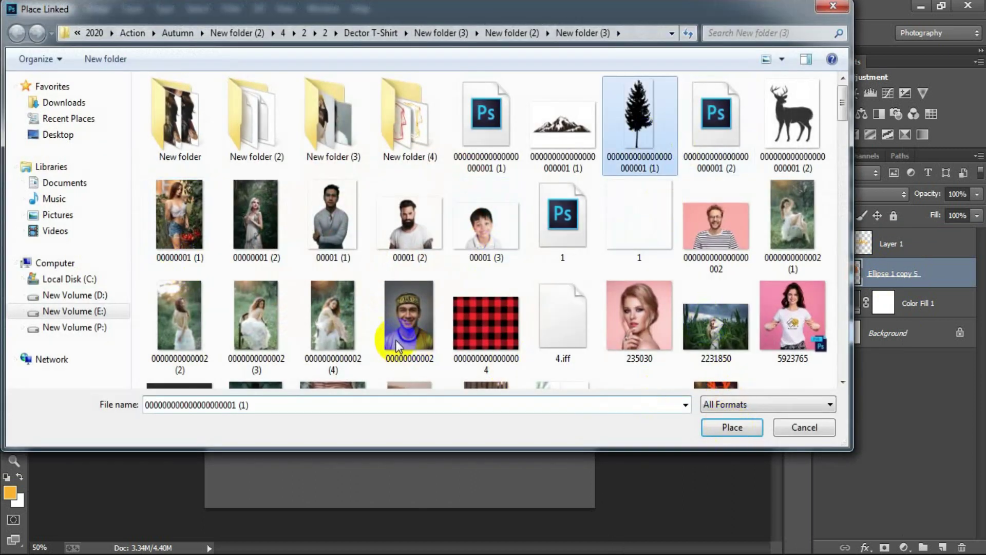
{"action": "left_click", "coordinate": [730, 425]}
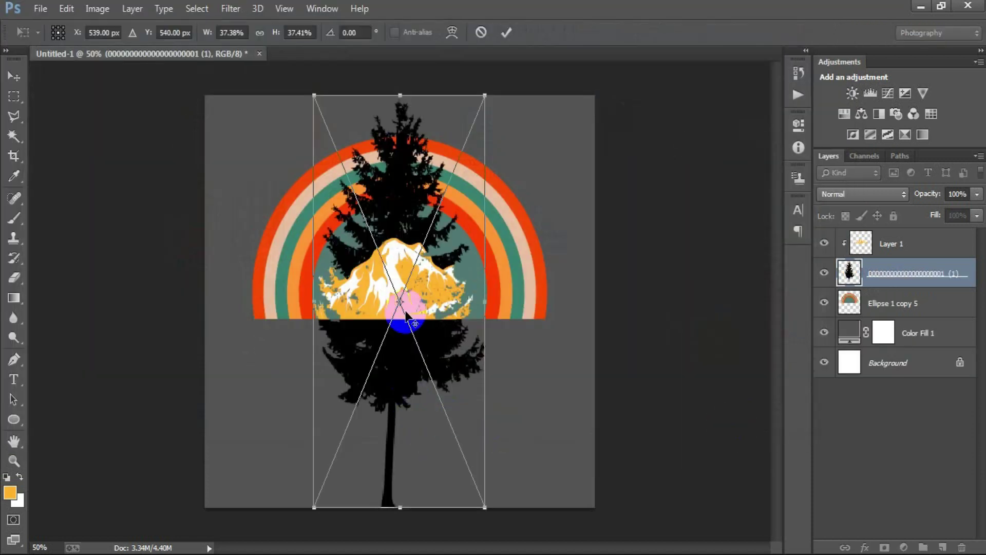
{"action": "left_click_drag", "start_coordinate": [485, 95], "coordinate": [433, 221]}
{"action": "left_click", "coordinate": [506, 34]}
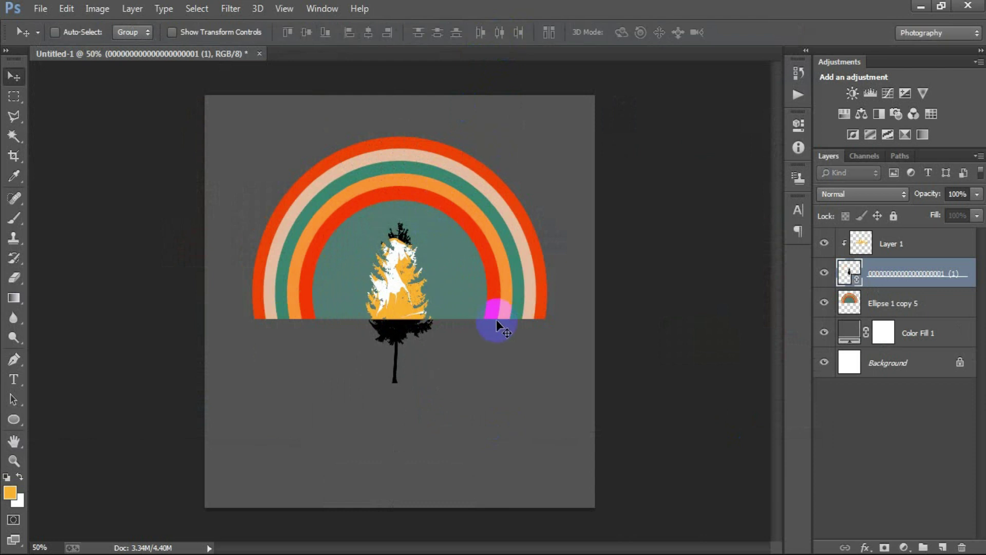
{"action": "key", "text": "Delete"}
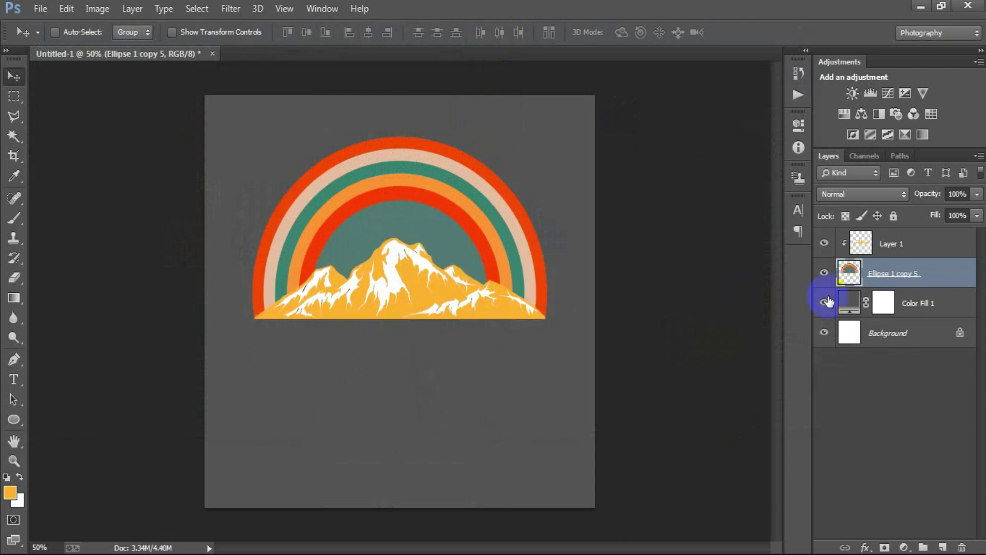
- Place the pine tree image as a linked object above Layer 1, scaled to about 18.4% around its center
{"action": "left_click", "coordinate": [894, 245]}
{"action": "left_click", "coordinate": [32, 12]}
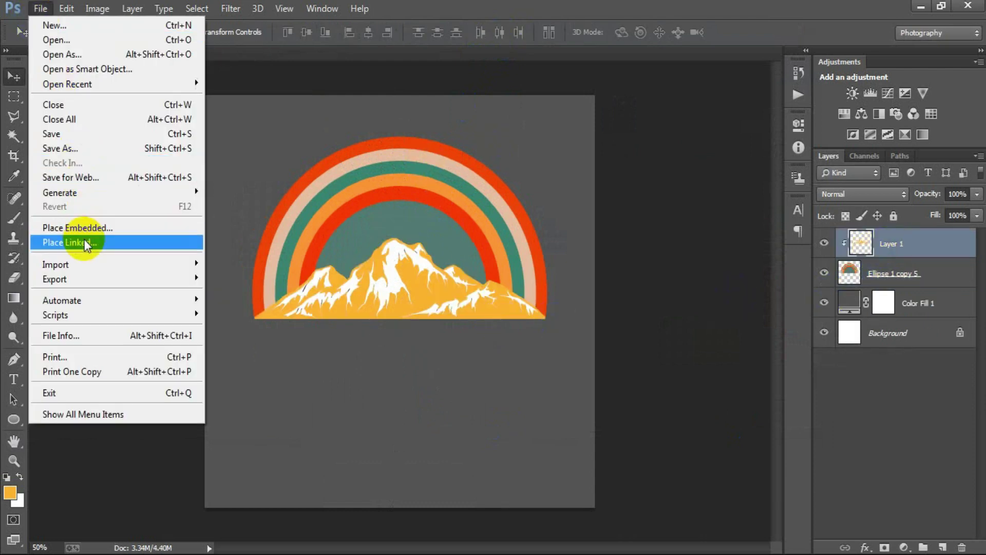
{"action": "left_click", "coordinate": [84, 239]}
{"action": "left_click", "coordinate": [637, 123]}
{"action": "left_click", "coordinate": [703, 427]}
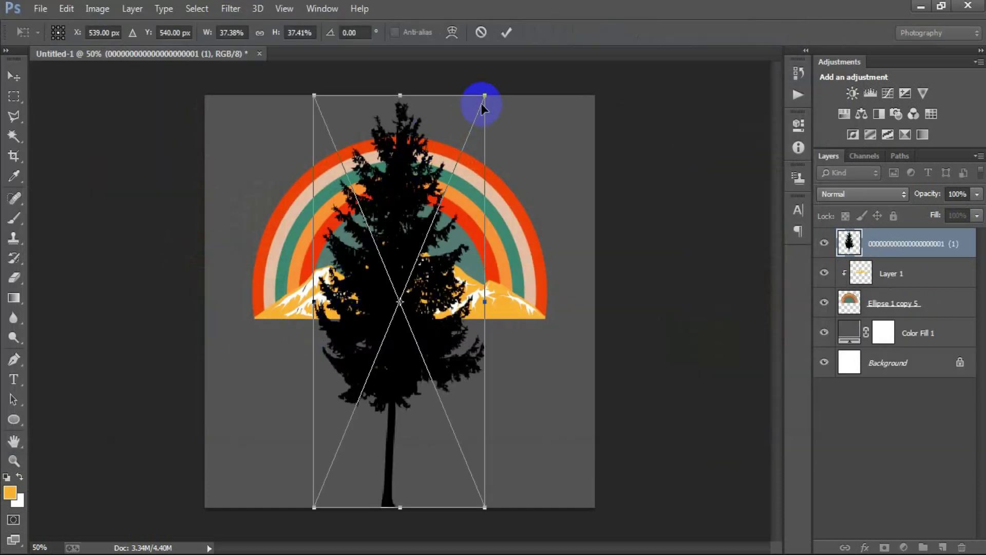
{"action": "left_click_drag", "start_coordinate": [486, 95], "coordinate": [441, 200]}
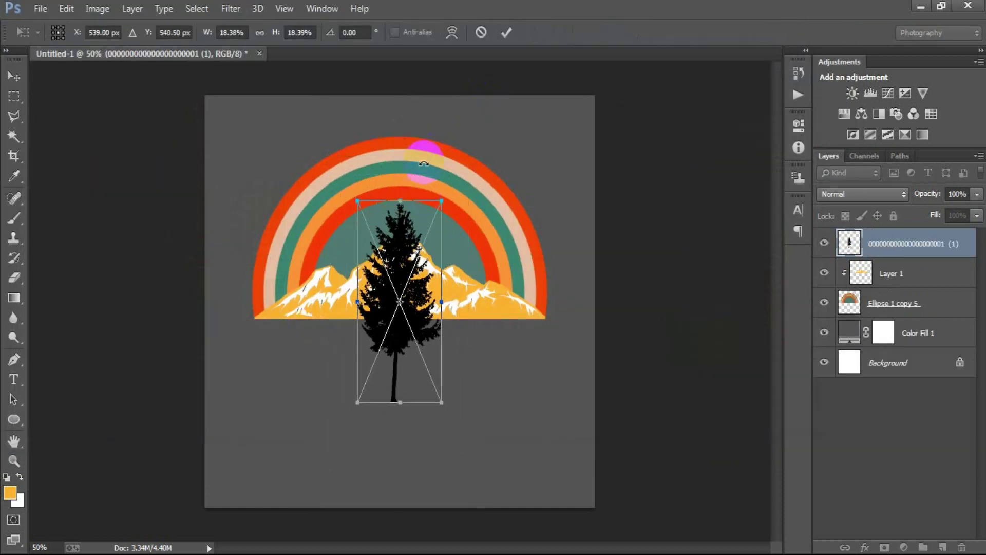
{"action": "left_click", "coordinate": [501, 38]}
- Rasterize the tree layer, recolor the tree white through a selection of its shape, deselect, and restore the default black and white colors
{"action": "left_click", "coordinate": [6, 477]}
{"action": "left_click", "coordinate": [20, 477]}
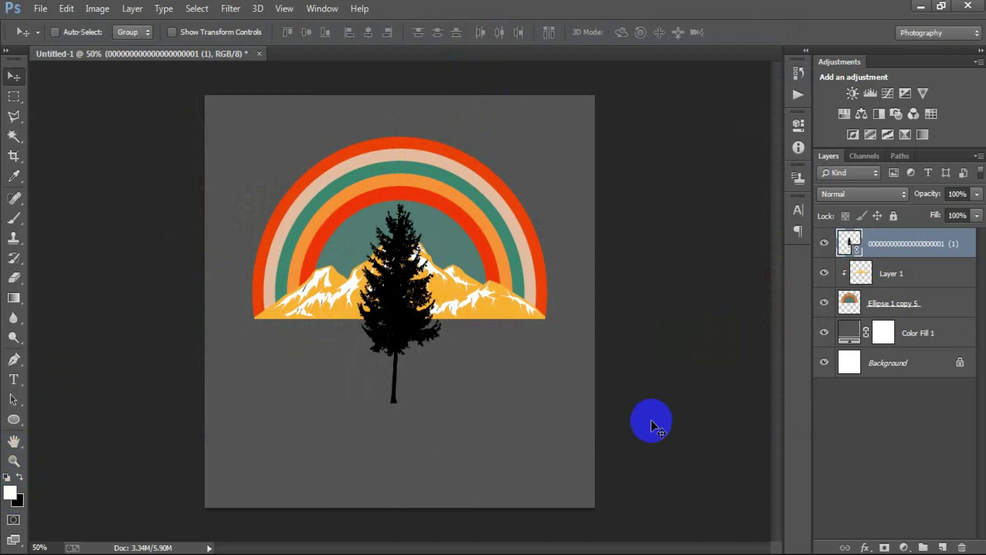
{"action": "right_click", "coordinate": [896, 246]}
{"action": "left_click", "coordinate": [601, 279]}
{"action": "left_click", "coordinate": [824, 243]}
{"action": "left_click", "coordinate": [847, 240], "text": "ctrl"}
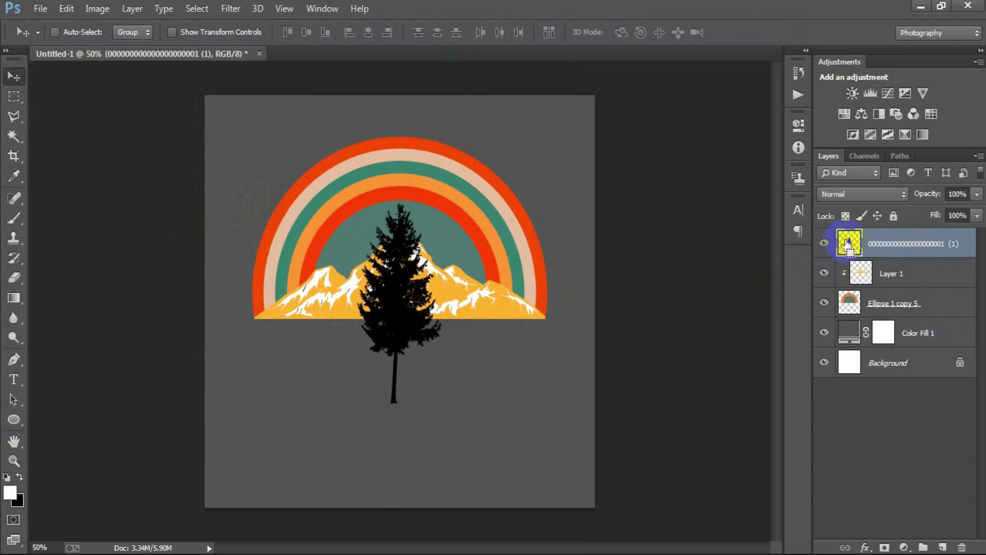
{"action": "key", "text": "alt+BackSpace"}
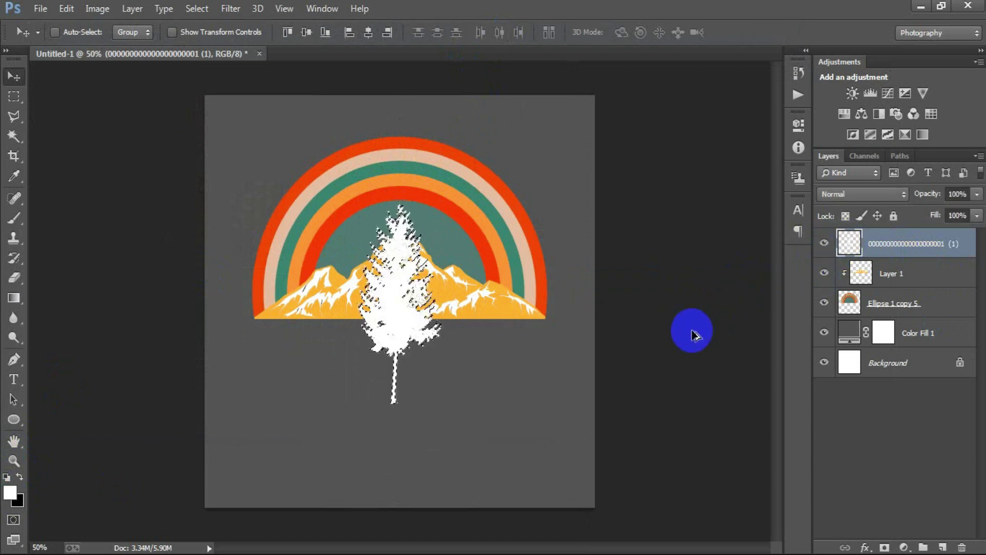
{"action": "key", "text": "ctrl+d"}
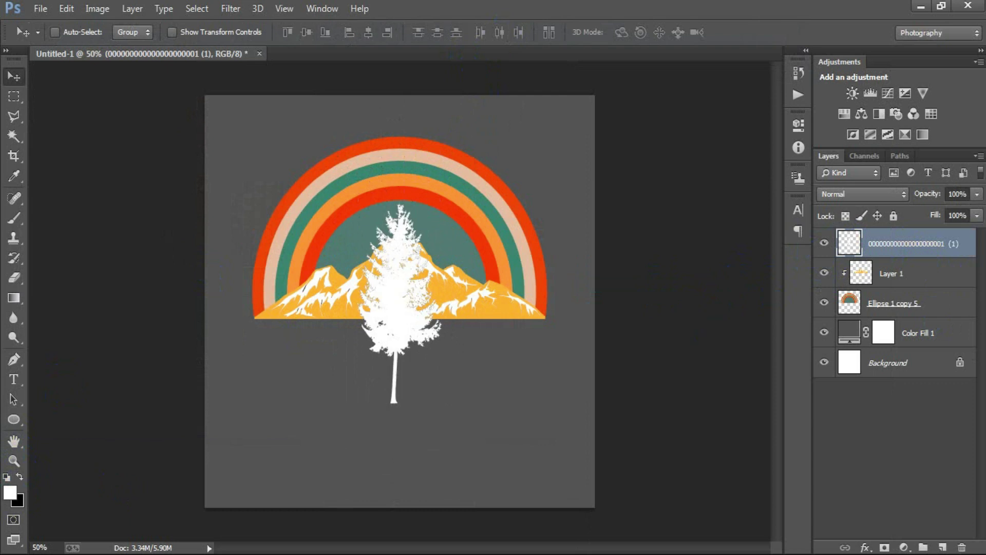
{"action": "left_click", "coordinate": [6, 477]}
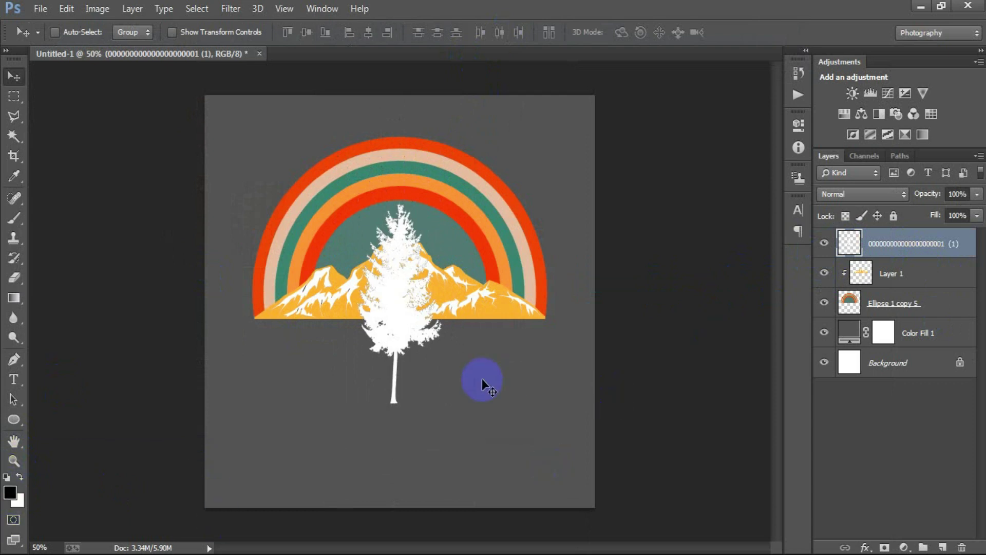
- Scale the white tree to about 41% and place it behind the mountain at the left end of the arch, with its layer below Layer 1
{"action": "key", "text": "ctrl+t"}
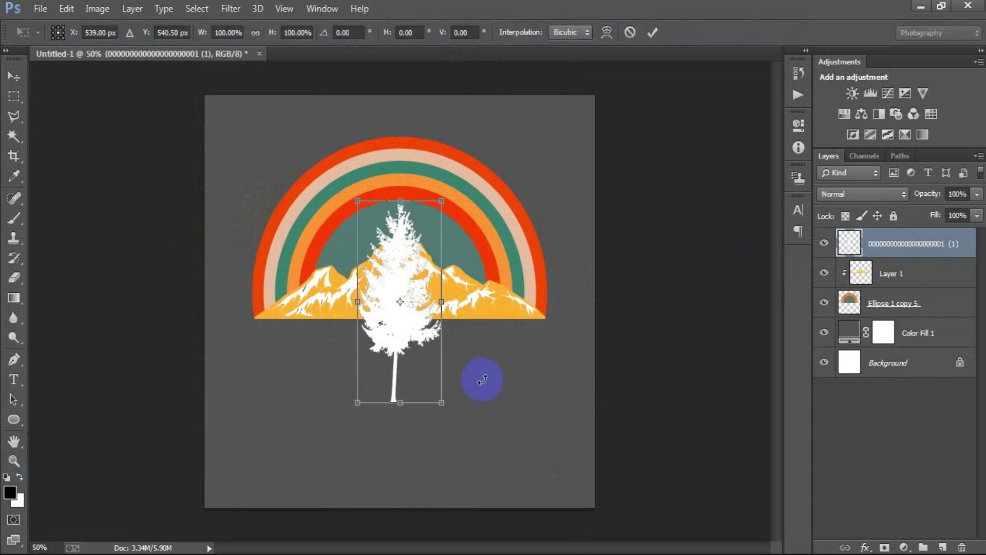
{"action": "left_click_drag", "start_coordinate": [440, 405], "coordinate": [418, 346]}
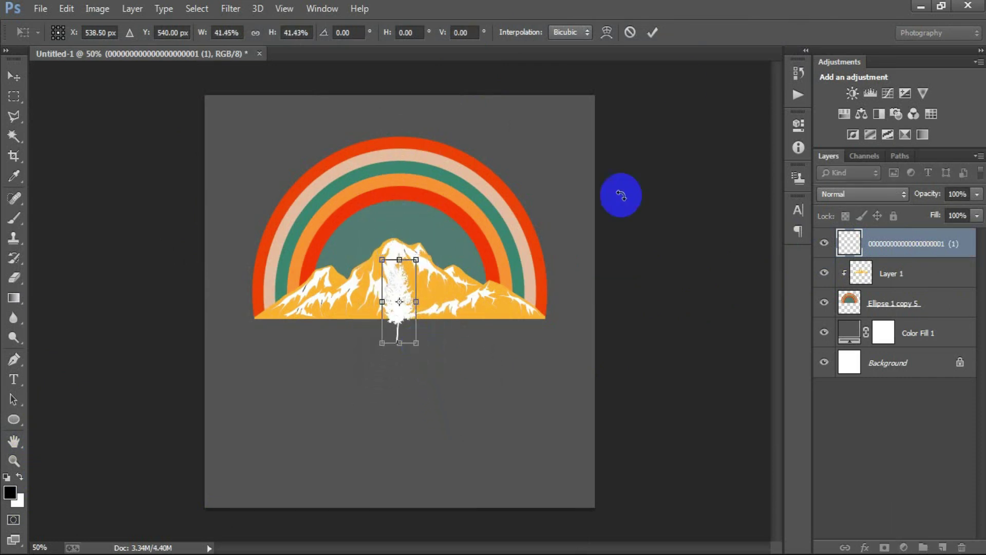
{"action": "left_click", "coordinate": [652, 32]}
{"action": "left_click_drag", "start_coordinate": [916, 242], "coordinate": [914, 287]}
{"action": "left_click_drag", "start_coordinate": [412, 320], "coordinate": [259, 277]}
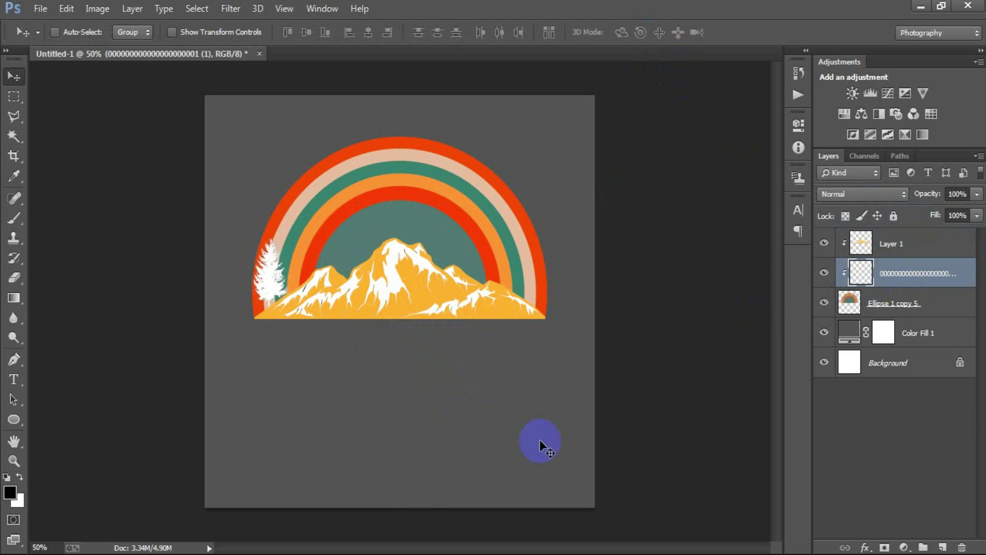
- Duplicate the tree just right of the first one, higher on the mountain slope, and scale the copy down slightly
{"action": "left_click_drag", "start_coordinate": [277, 288], "coordinate": [317, 271]}
{"action": "key", "text": "ctrl+t"}
{"action": "left_click_drag", "start_coordinate": [334, 312], "coordinate": [329, 306]}
{"action": "left_click", "coordinate": [653, 33]}
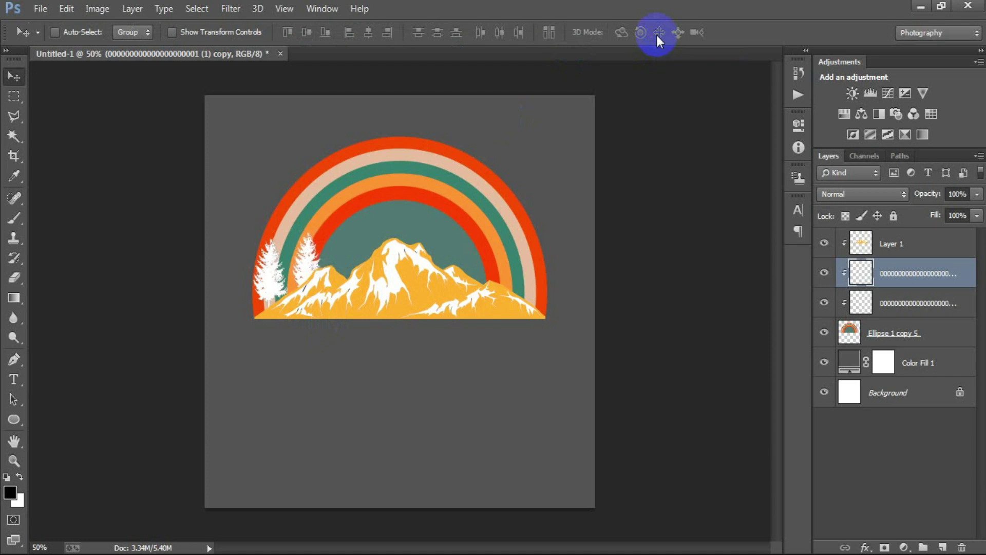
- Duplicate the tree four more times, placing one copy left of the main peak and three along the arch's right side
{"action": "left_click_drag", "start_coordinate": [320, 275], "coordinate": [531, 309]}
{"action": "key", "text": "ctrl+j"}
{"action": "key", "text": "ctrl+j"}
{"action": "key", "text": "ctrl+j"}
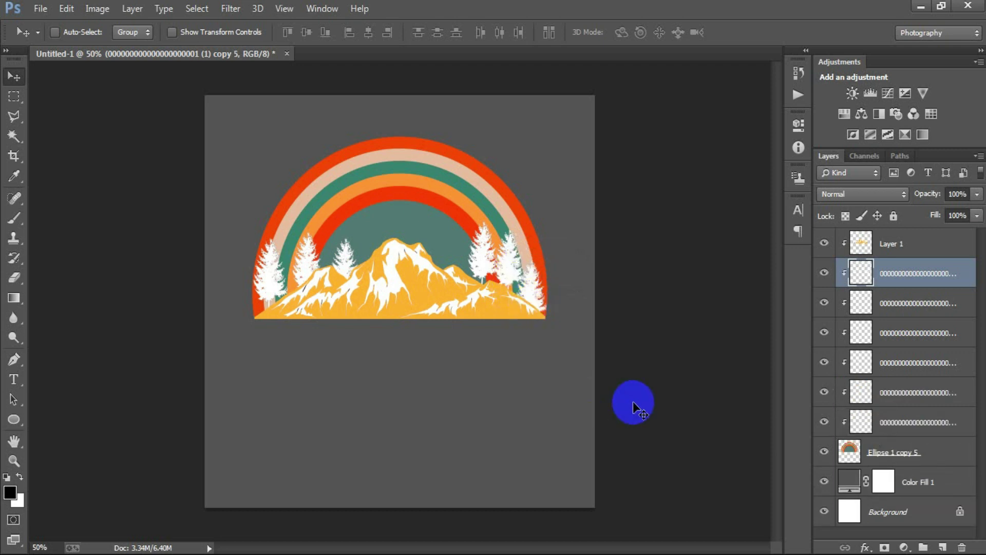
- Nudge the rightmost tree slightly inward, fine-tune the other tree copies, and select the mountain layer
{"action": "key", "text": "Left"}
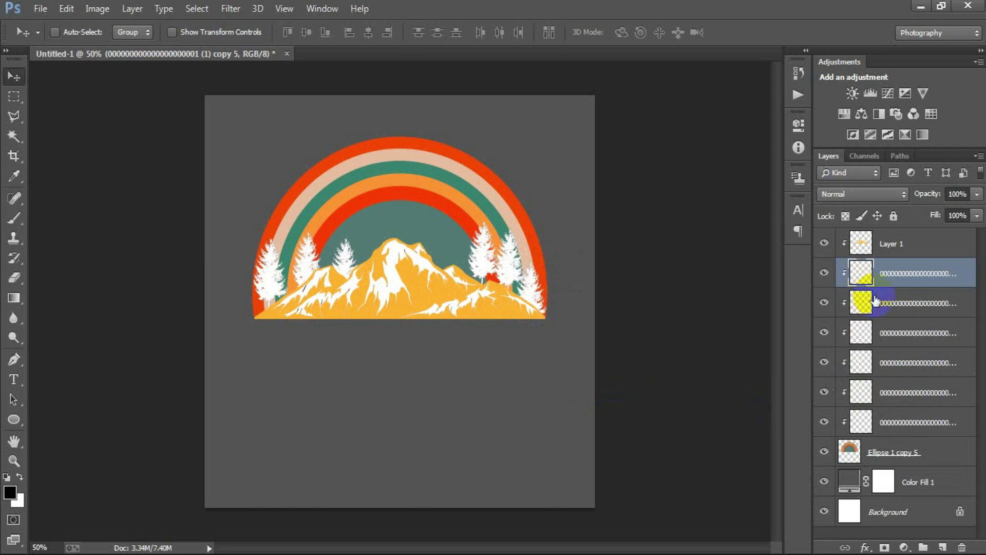
{"action": "left_click", "coordinate": [891, 304]}
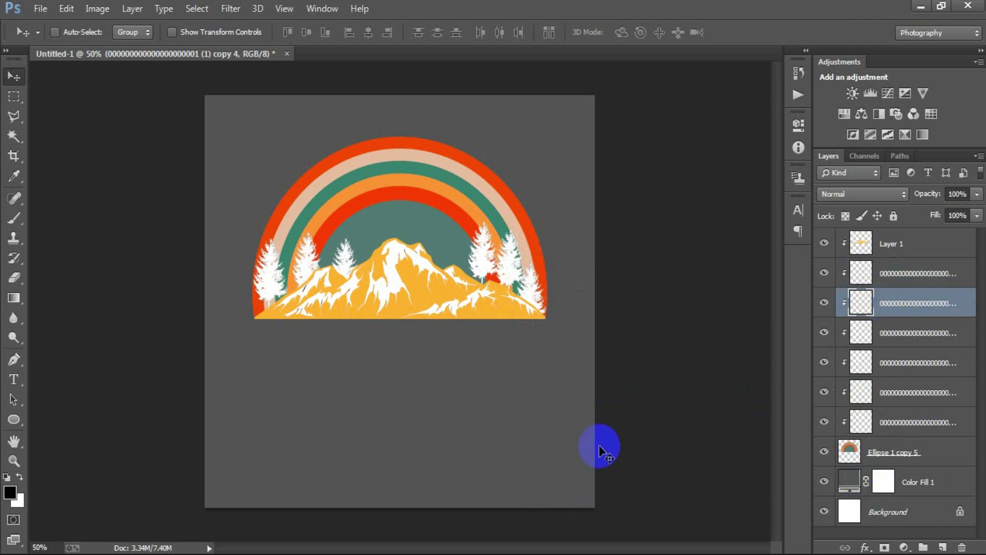
{"action": "left_click", "coordinate": [913, 366]}
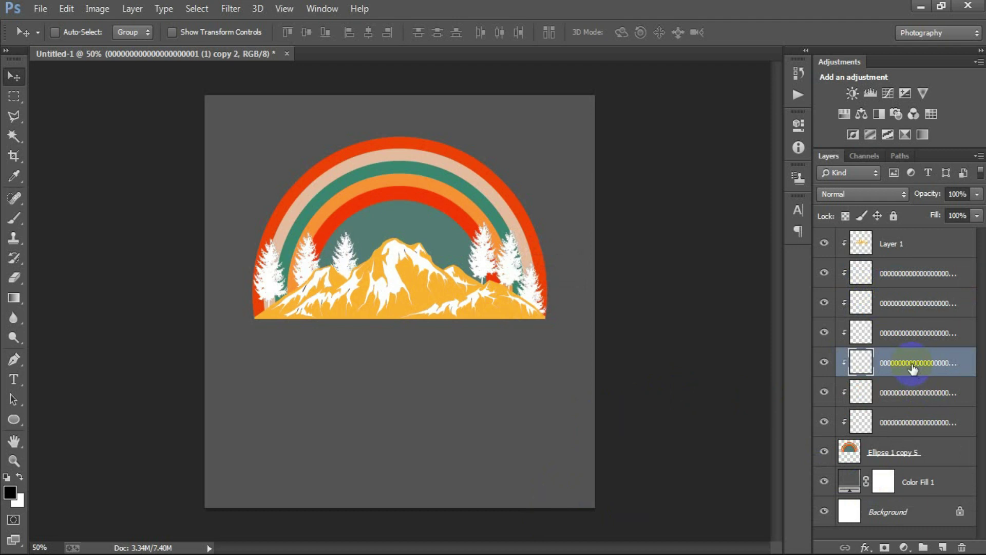
{"action": "left_click", "coordinate": [927, 248]}
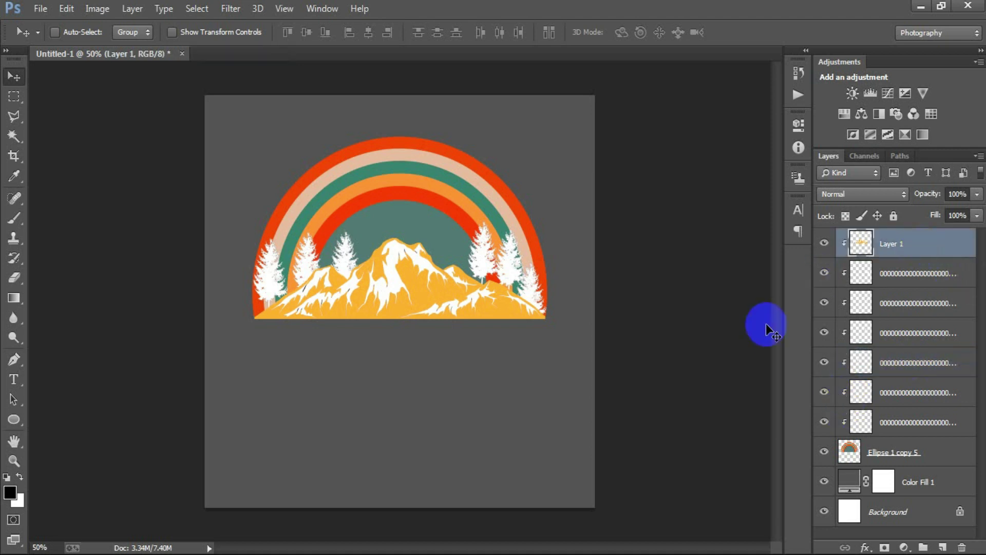
{"action": "left_click", "coordinate": [38, 12]}
{"action": "left_click", "coordinate": [45, 34]}
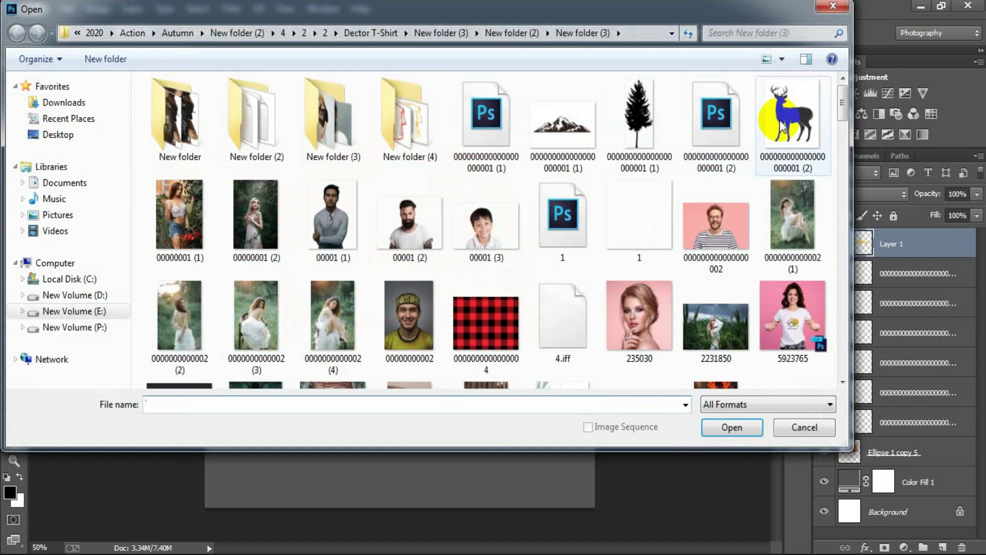
{"action": "left_click", "coordinate": [782, 126]}
{"action": "left_click", "coordinate": [732, 426]}
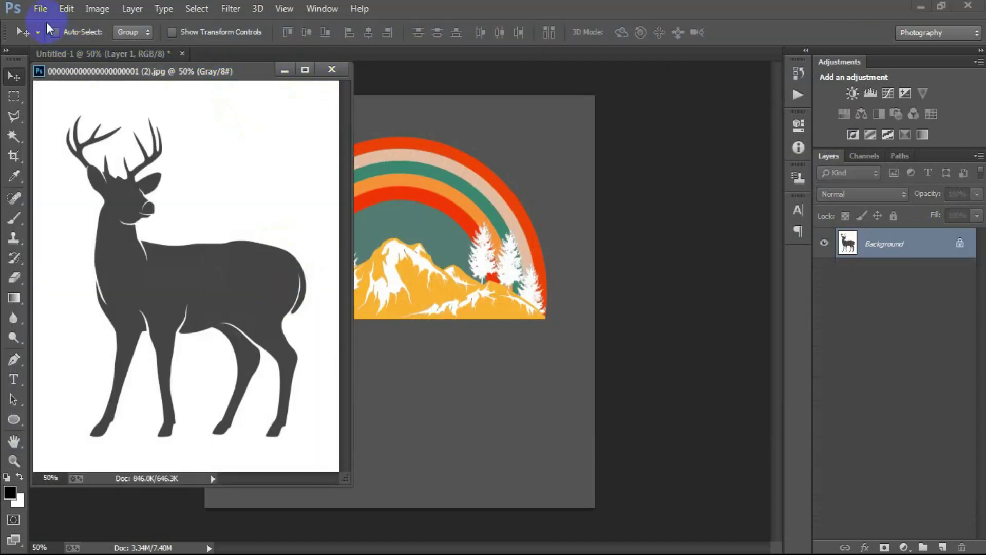
{"action": "left_click", "coordinate": [331, 70]}
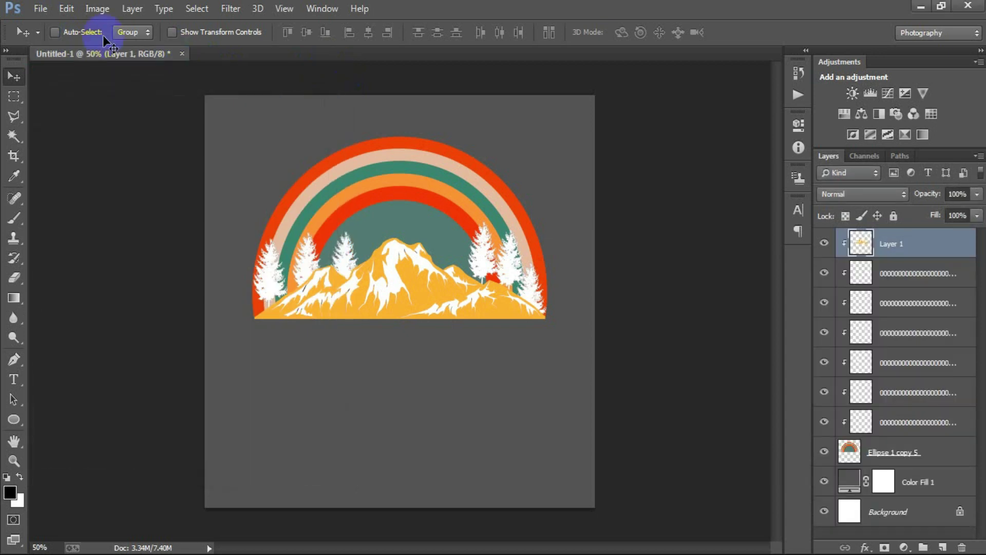
- Open the deer EPS file whose name ends in "(2)", rasterizing it at a resolution of 300
{"action": "left_click", "coordinate": [41, 10]}
{"action": "left_click", "coordinate": [56, 39]}
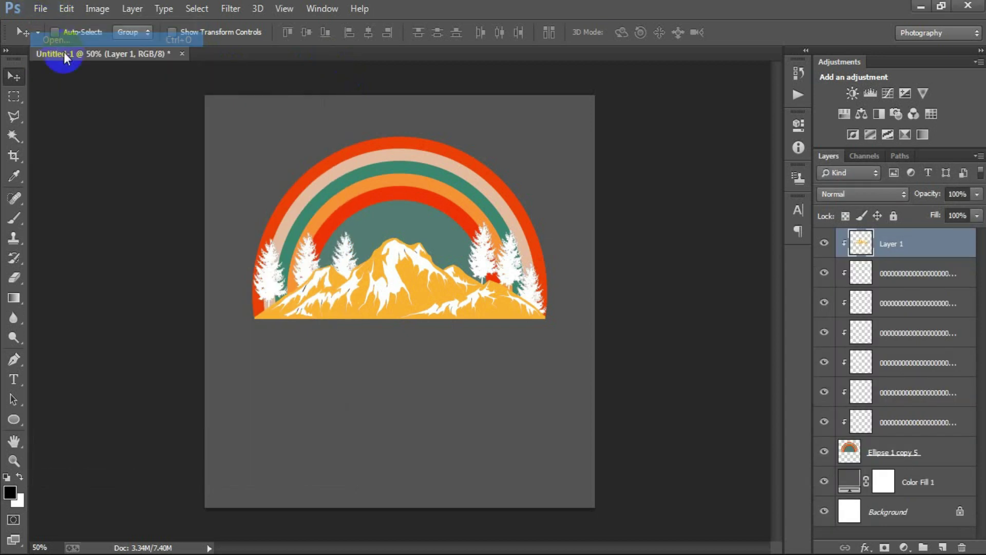
{"action": "left_click", "coordinate": [697, 136]}
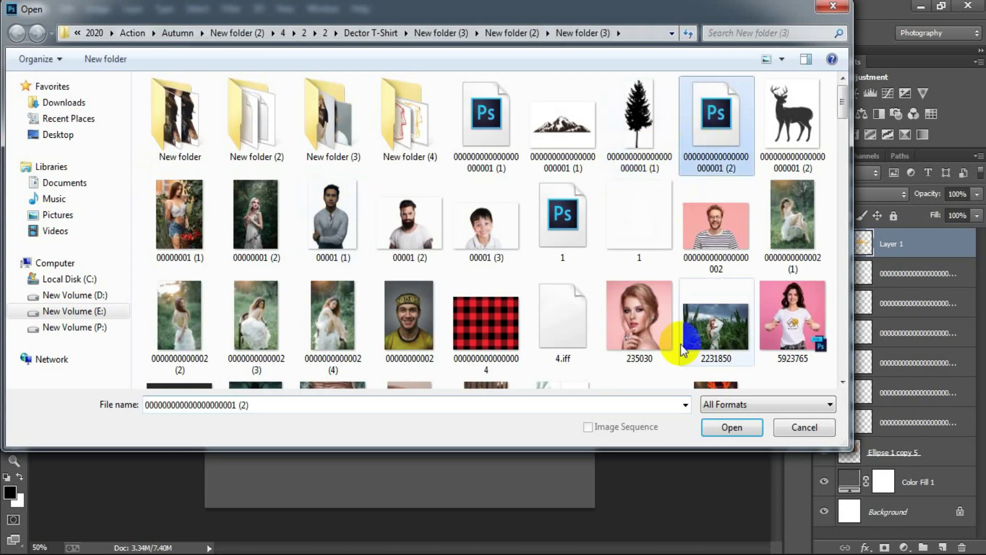
{"action": "left_click", "coordinate": [714, 429]}
{"action": "double_click", "coordinate": [435, 235]}
{"action": "type", "text": "300"}
{"action": "key", "text": "Return"}
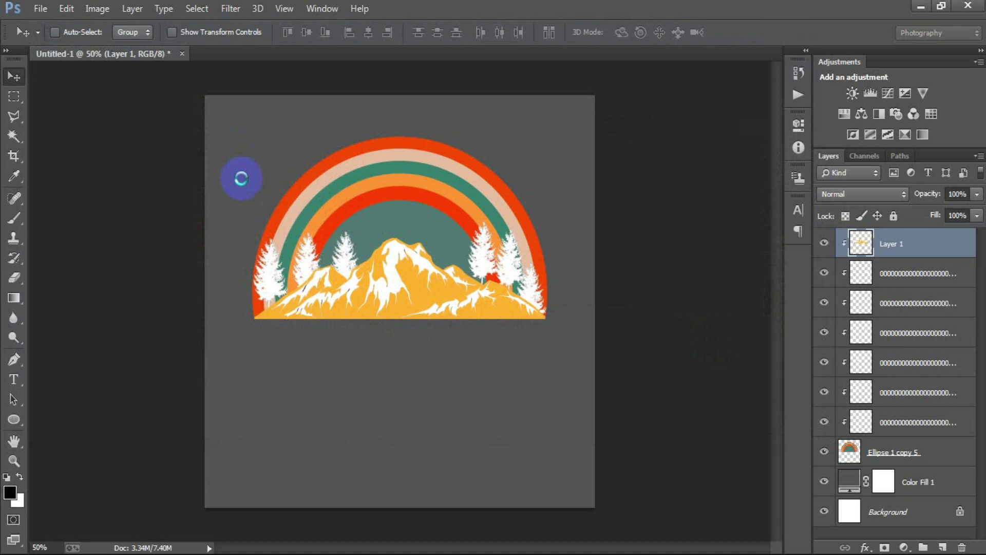
- Copy the deer artwork into the rainbow document above the mountain layer, and close the EPS file without saving
{"action": "left_click_drag", "start_coordinate": [239, 72], "coordinate": [464, 55]}
{"action": "left_click_drag", "start_coordinate": [362, 291], "coordinate": [321, 319]}
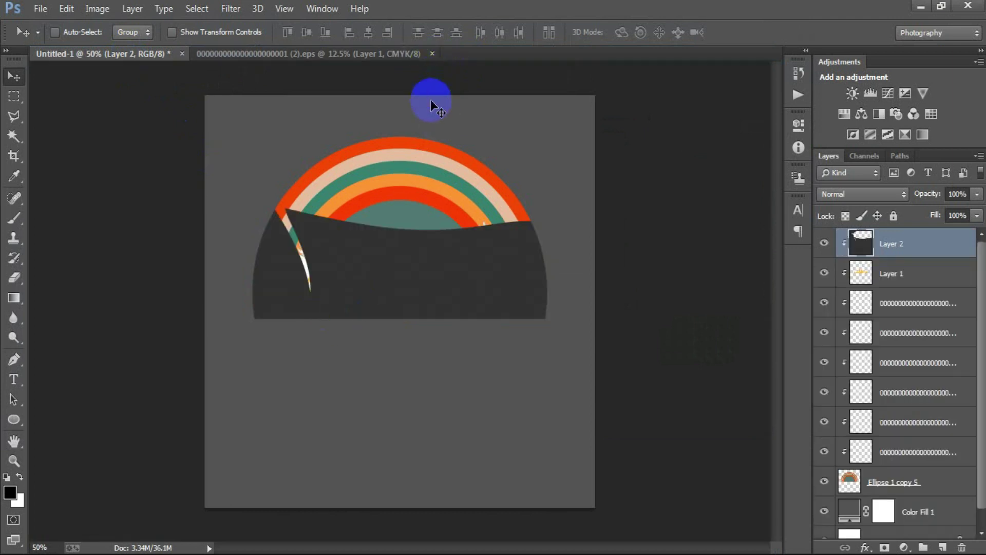
{"action": "left_click", "coordinate": [432, 54]}
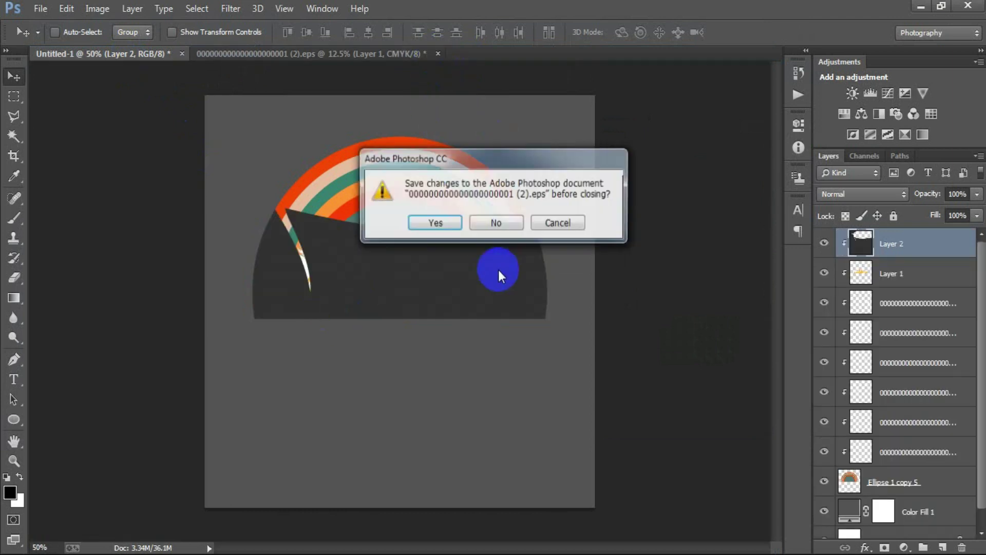
{"action": "left_click", "coordinate": [500, 224]}
- Release the deer layer's clipping mask, scale the deer to 16.56%, and place it over the middle of the arch
{"action": "right_click", "coordinate": [890, 241]}
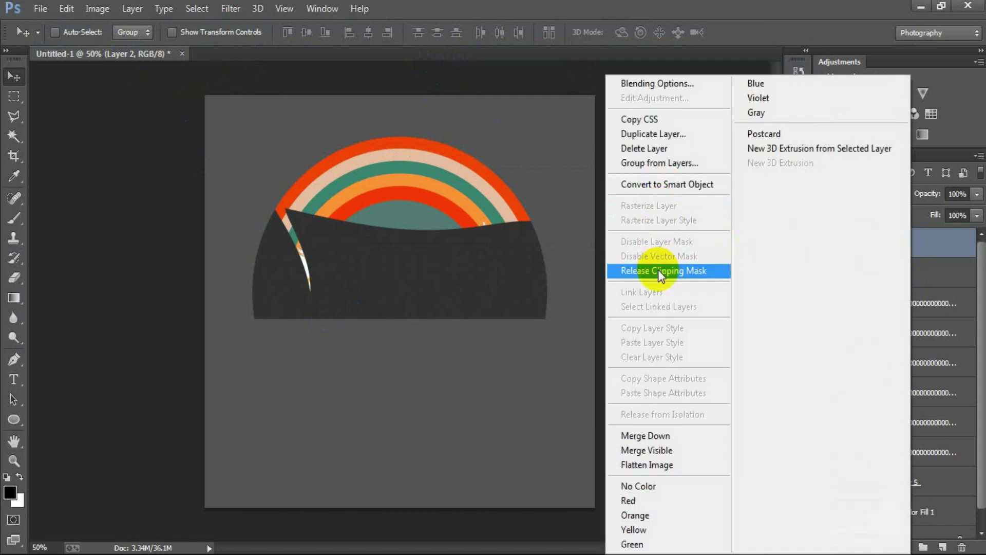
{"action": "left_click", "coordinate": [657, 270]}
{"action": "left_click_drag", "start_coordinate": [631, 282], "coordinate": [348, 377]}
{"action": "key", "text": "ctrl+t"}
{"action": "left_click_drag", "start_coordinate": [93, 110], "coordinate": [331, 448]}
{"action": "left_click_drag", "start_coordinate": [436, 469], "coordinate": [377, 244]}
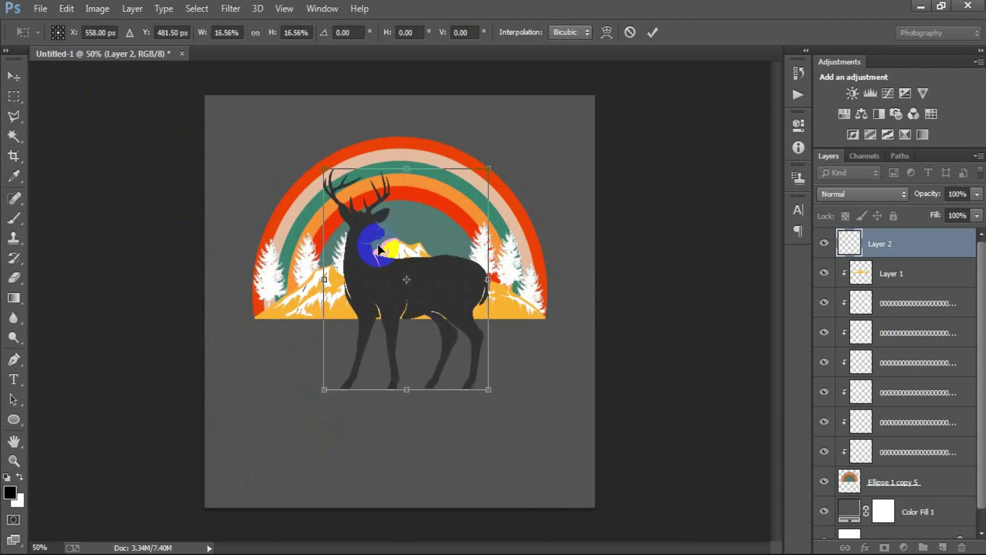
{"action": "left_click", "coordinate": [652, 33]}
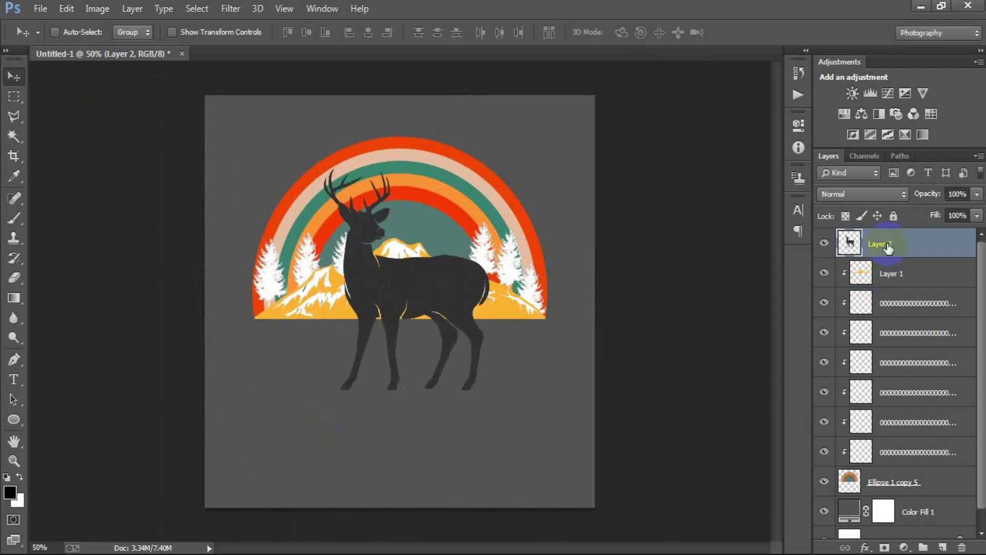
- Select the deer's outline from its layer, fill it with white, and deselect
{"action": "left_click", "coordinate": [849, 242], "text": "ctrl"}
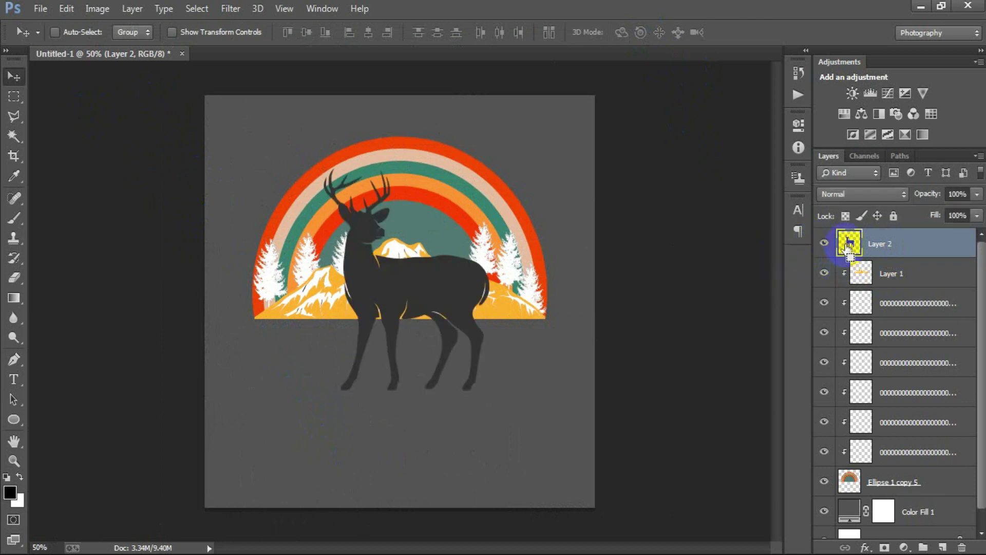
{"action": "left_click", "coordinate": [20, 476]}
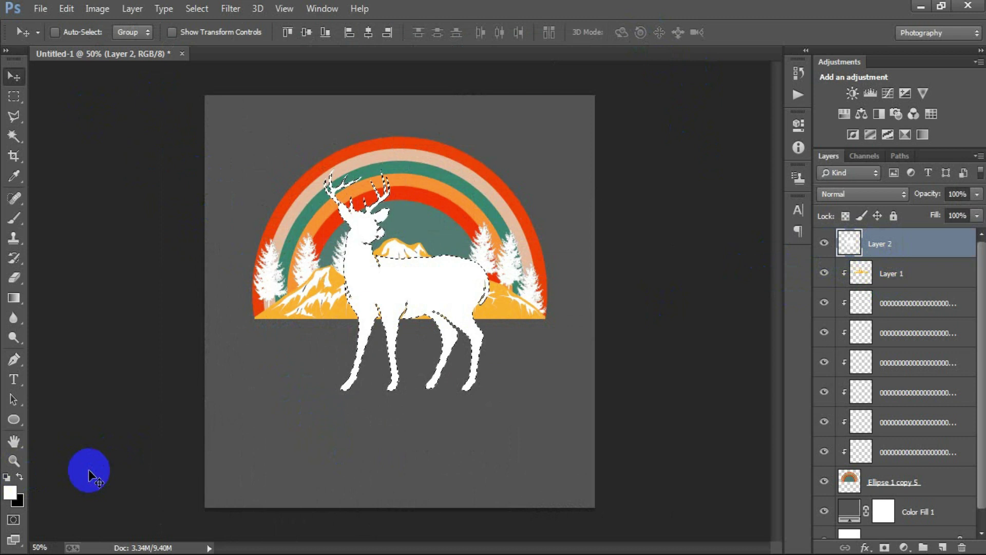
{"action": "key", "text": "ctrl+d"}
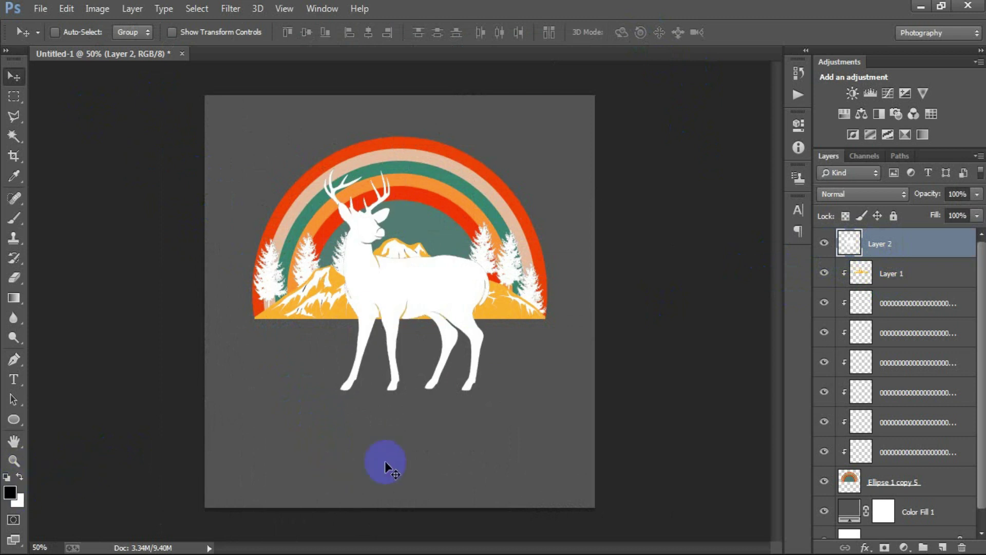
- Scale the white deer down to roughly two fifths of its size and stand it on the mountain's main peak
{"action": "key", "text": "ctrl+t"}
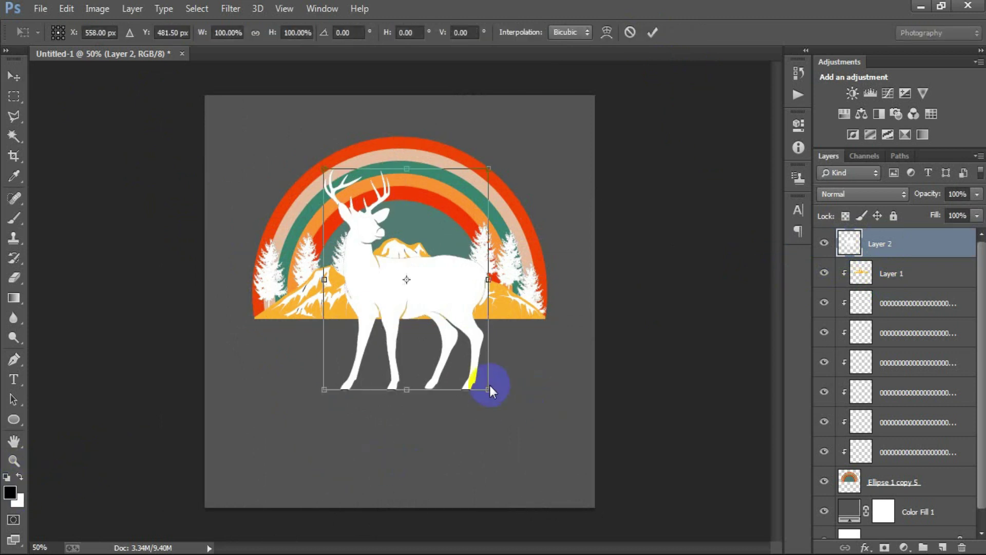
{"action": "left_click_drag", "start_coordinate": [487, 391], "coordinate": [442, 329]}
{"action": "left_click_drag", "start_coordinate": [425, 275], "coordinate": [420, 221]}
{"action": "mouse_move", "coordinate": [441, 264]}
{"action": "left_mouse_down"}
{"action": "mouse_move", "coordinate": [423, 239]}
{"action": "mouse_move", "coordinate": [434, 261]}
{"action": "left_mouse_up"}
{"action": "left_click", "coordinate": [653, 34]}
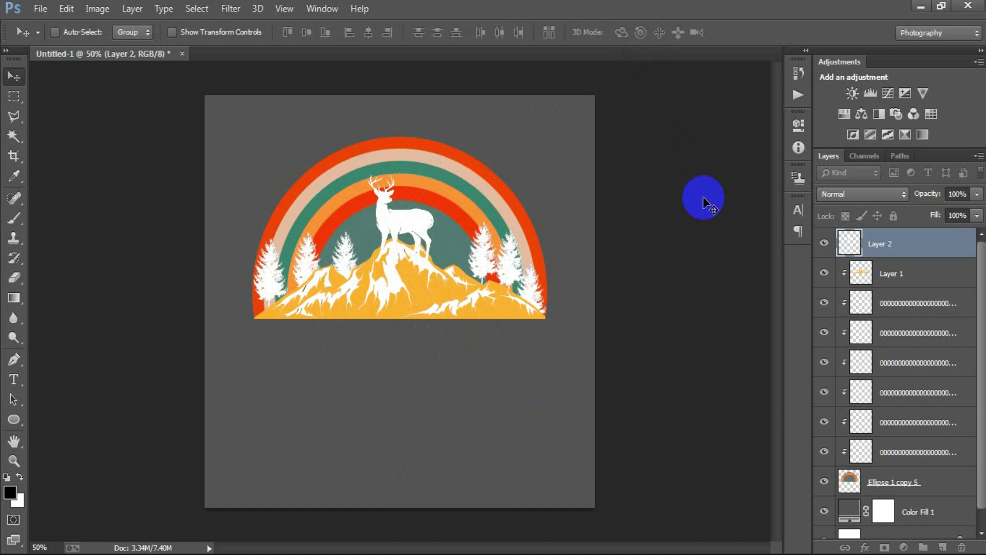
- Nudge the deer slightly up and to the right until its hooves rest on the mountain's summit
{"action": "key", "text": "Up"}
{"action": "key", "text": "Up"}
{"action": "key", "text": "Up"}
{"action": "key", "text": "Up"}
{"action": "key", "text": "Up"}
{"action": "key", "text": "Up"}
{"action": "key", "text": "Up"}
{"action": "key", "text": "Up"}
{"action": "key", "text": "Up"}
{"action": "key", "text": "Up"}
{"action": "key", "text": "Up"}
{"action": "key", "text": "Up"}
{"action": "key", "text": "Up"}
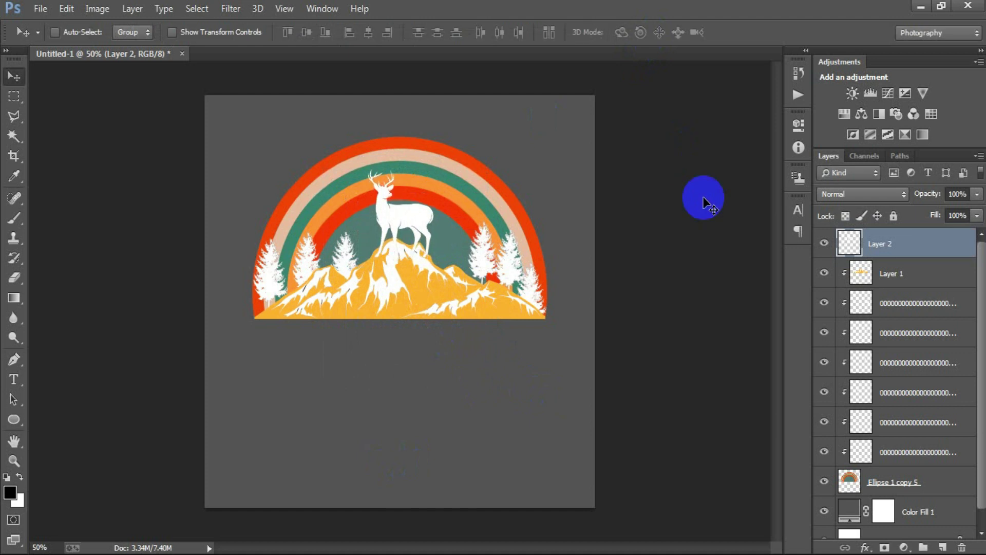
{"action": "key", "text": "Right"}
{"action": "key", "text": "Right"}
{"action": "key", "text": "Right"}
{"action": "key", "text": "Right"}
{"action": "key", "text": "Right"}
{"action": "key", "text": "Right"}
{"action": "key", "text": "Right"}
{"action": "key", "text": "Right"}
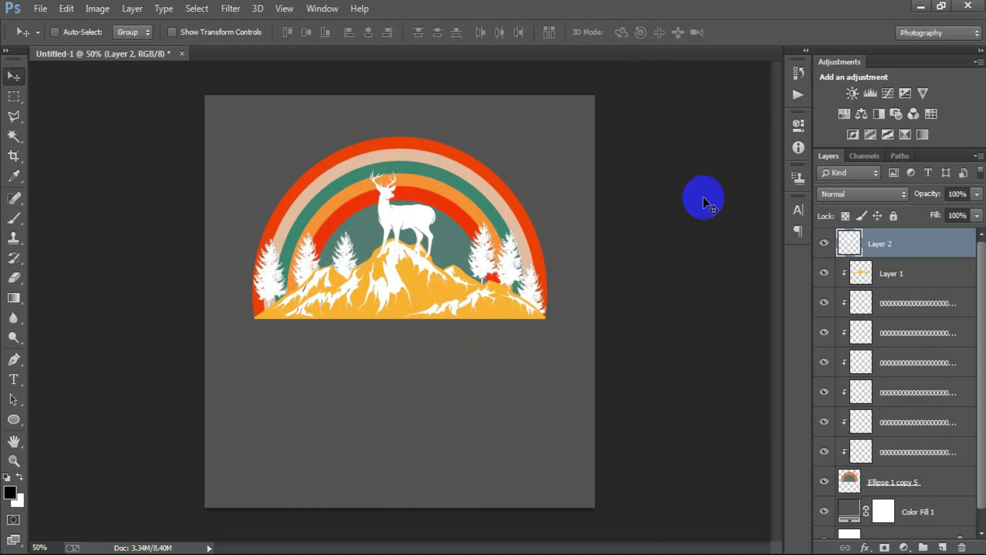
{"action": "key", "text": "Down"}
{"action": "key", "text": "Down"}
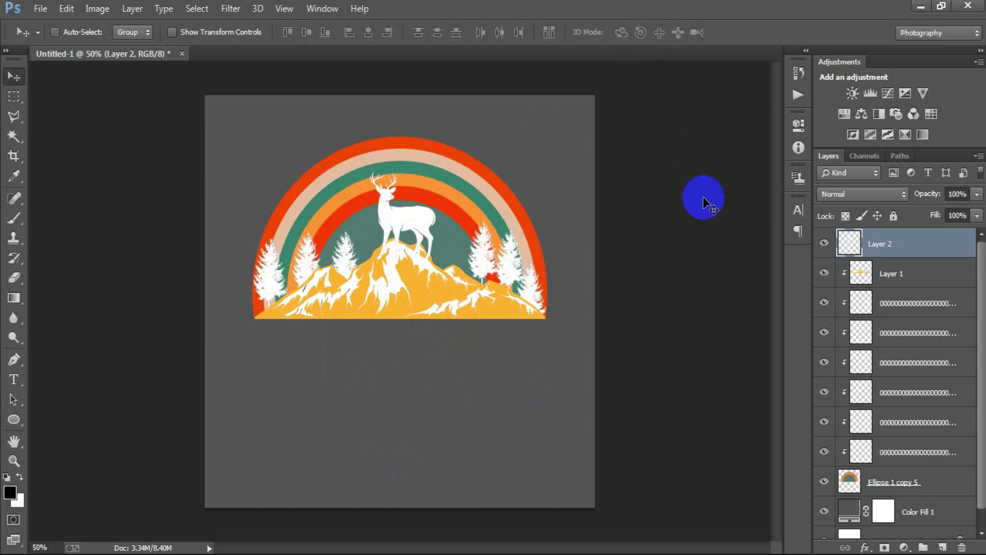
{"action": "key", "text": "Up"}
{"action": "key", "text": "Up"}
{"action": "key", "text": "Up"}
{"action": "key", "text": "Up"}
{"action": "key", "text": "Up"}
{"action": "key", "text": "Up"}
{"action": "key", "text": "Up"}
{"action": "key", "text": "Up"}
{"action": "key", "text": "Up"}
{"action": "key", "text": "Up"}
{"action": "key", "text": "Up"}
{"action": "key", "text": "Up"}
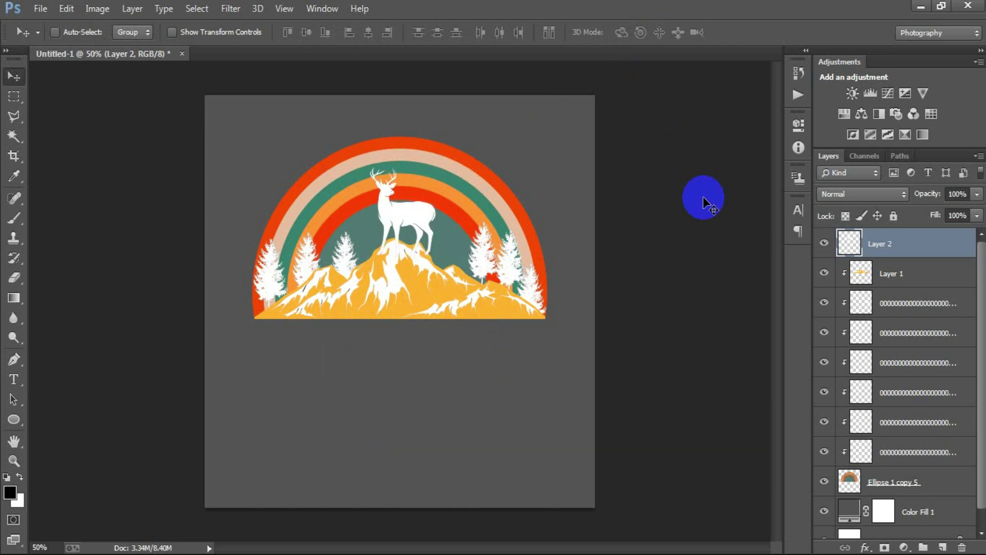
{"action": "key", "text": "Down"}
{"action": "key", "text": "Down"}
{"action": "key", "text": "Down"}
{"action": "key", "text": "Left"}
{"action": "key", "text": "Left"}
{"action": "key", "text": "Left"}
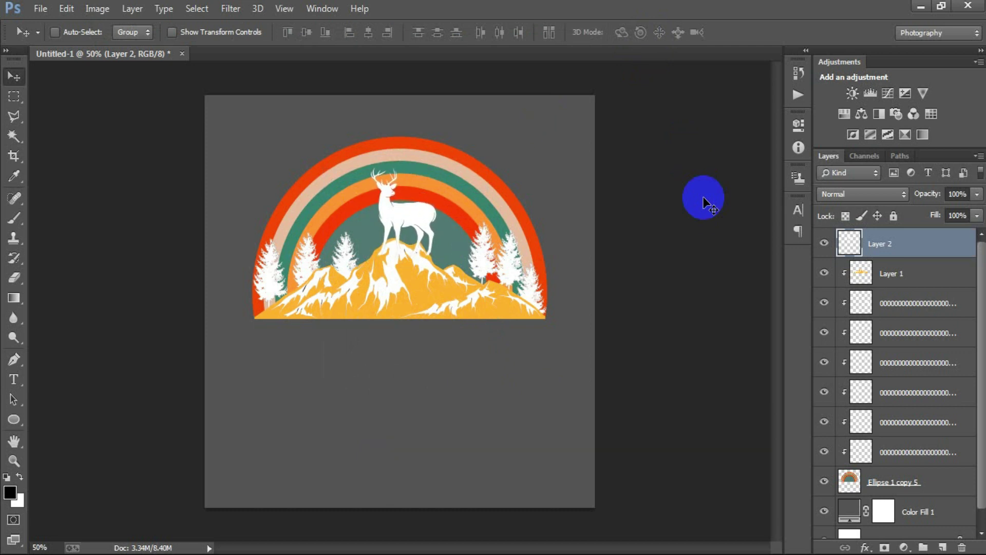
{"action": "key", "text": "Right"}
{"action": "key", "text": "Right"}
{"action": "key", "text": "Right"}
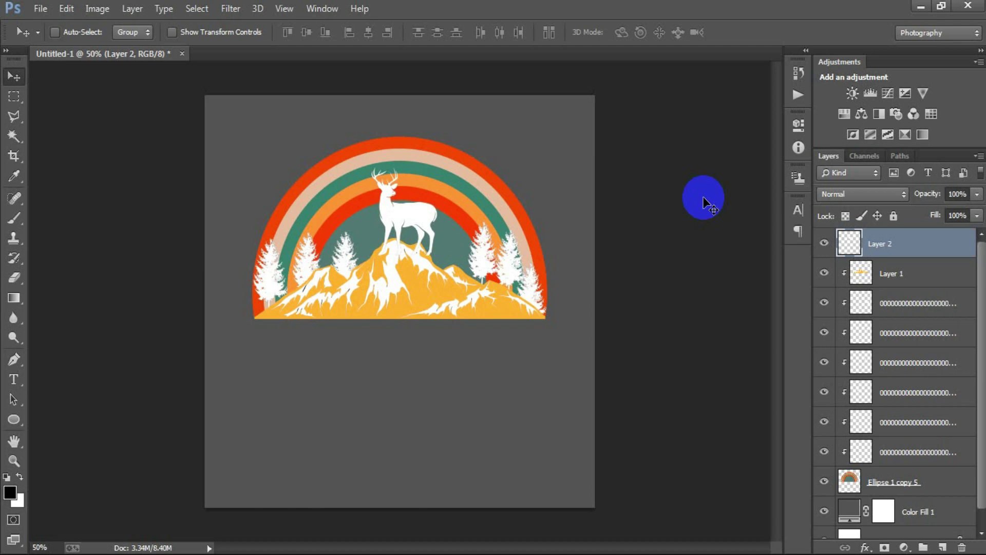
{"action": "key", "text": "Left"}
{"action": "key", "text": "Left"}
{"action": "key", "text": "Left"}
{"action": "key", "text": "Left"}
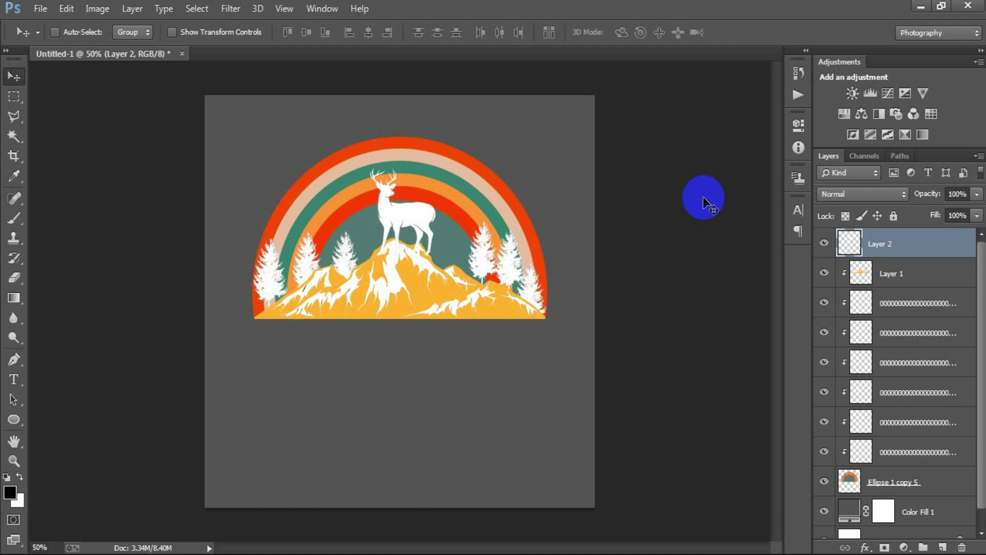
{"action": "key", "text": "Right"}
{"action": "key", "text": "Left"}
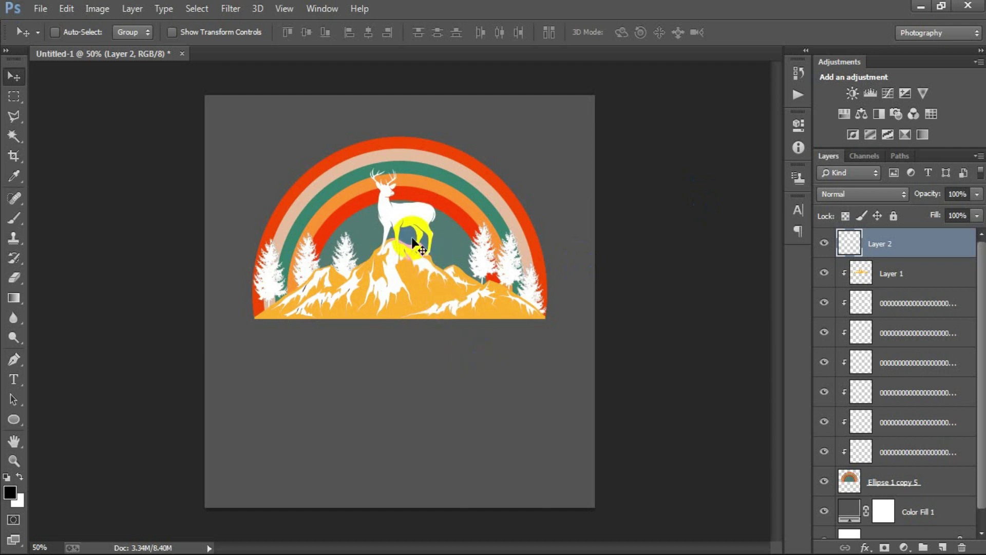
- Group the artwork layers from Layer 2 down to Ellipse 1 copy 5, and check the group by toggling its visibility
{"action": "left_click_drag", "start_coordinate": [861, 258], "coordinate": [908, 492]}
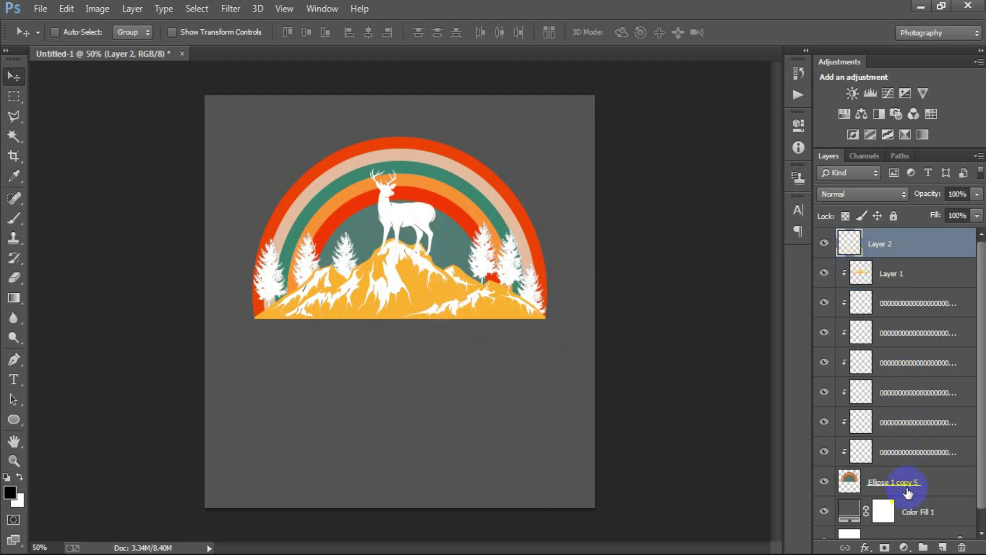
{"action": "left_click", "coordinate": [907, 487], "text": "shift"}
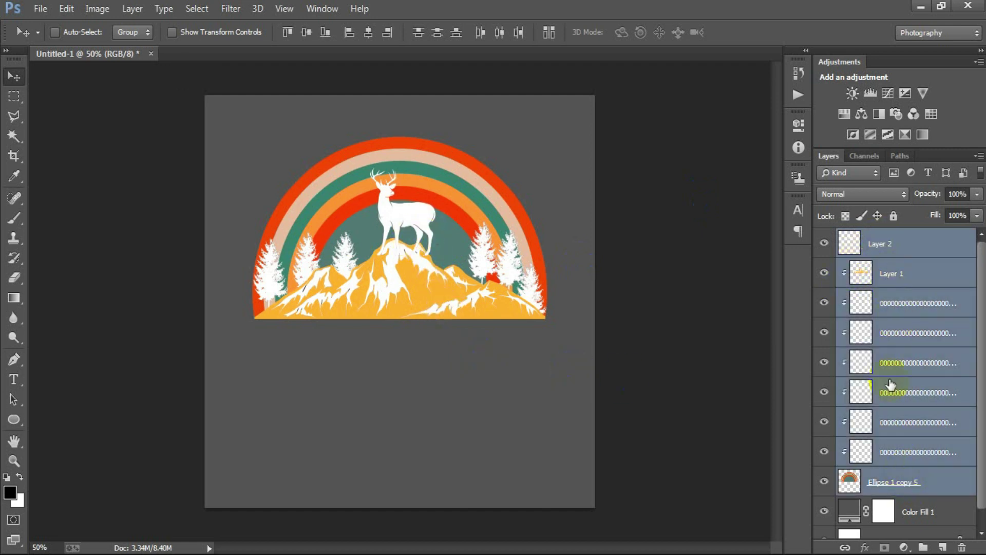
{"action": "left_click", "coordinate": [690, 457]}
{"action": "key", "text": "ctrl+g"}
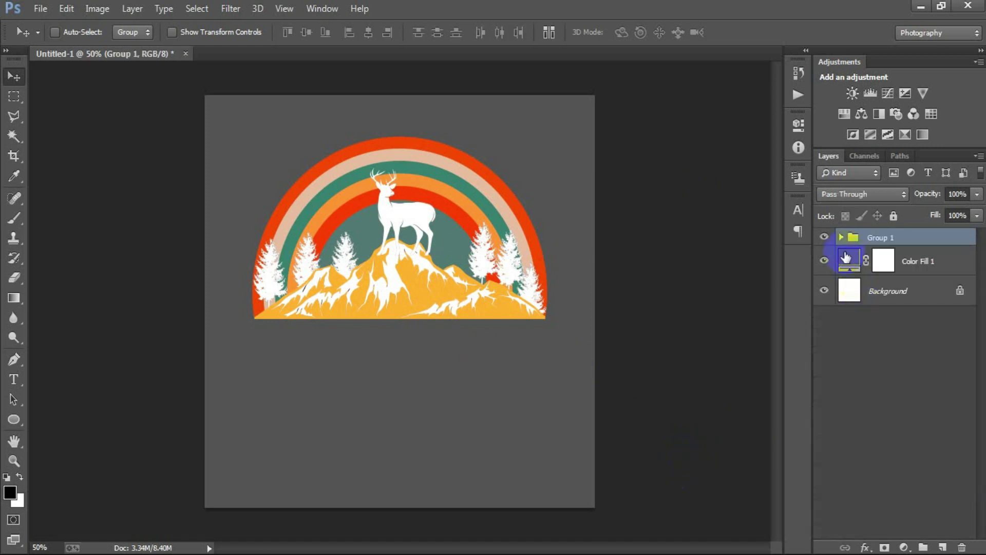
{"action": "left_click", "coordinate": [824, 237]}
{"action": "left_click", "coordinate": [823, 236]}
- Add an outside stroke to Group 1 and set its color to white (ffffff)
{"action": "left_click", "coordinate": [948, 237]}
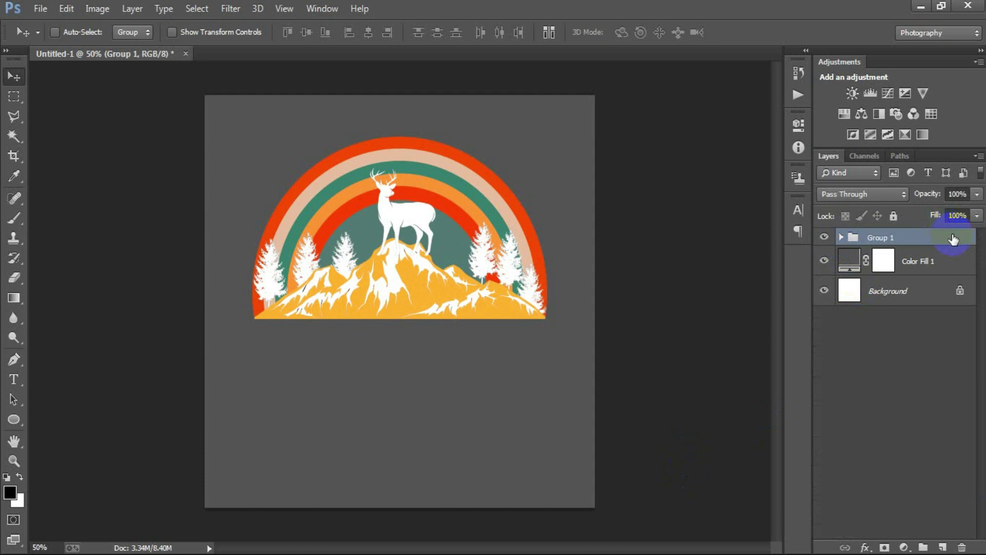
{"action": "double_click", "coordinate": [954, 239]}
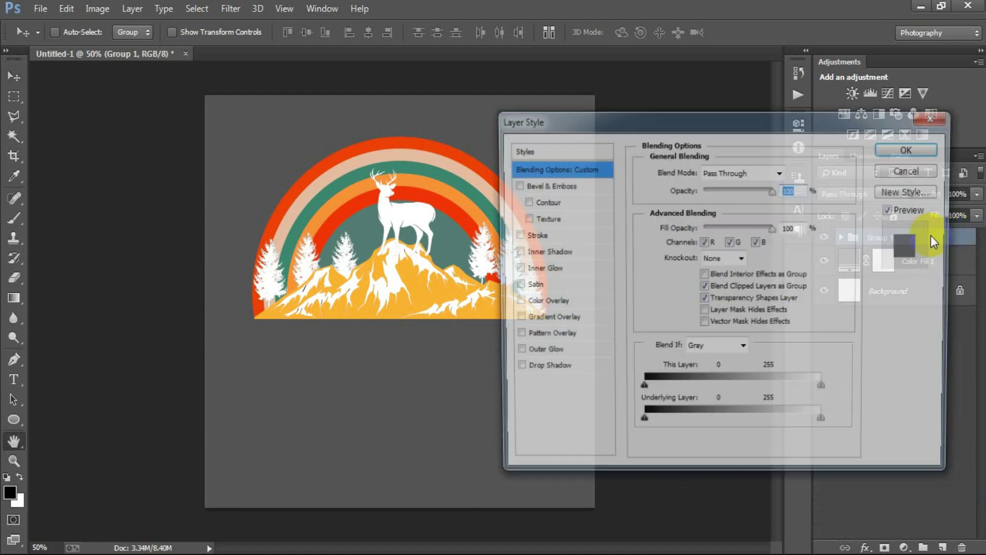
{"action": "left_click", "coordinate": [540, 235]}
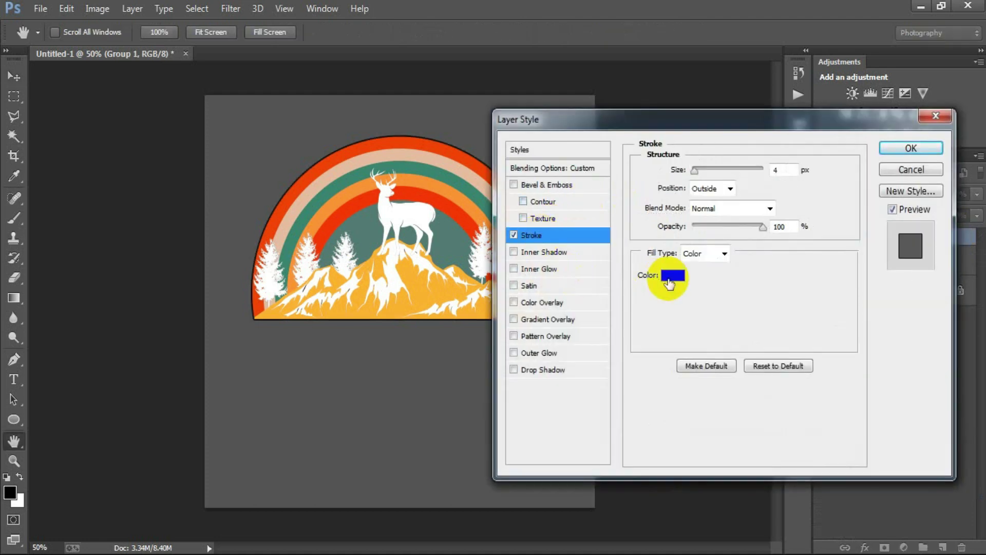
{"action": "left_click", "coordinate": [671, 278]}
{"action": "left_click_drag", "start_coordinate": [460, 195], "coordinate": [379, 136]}
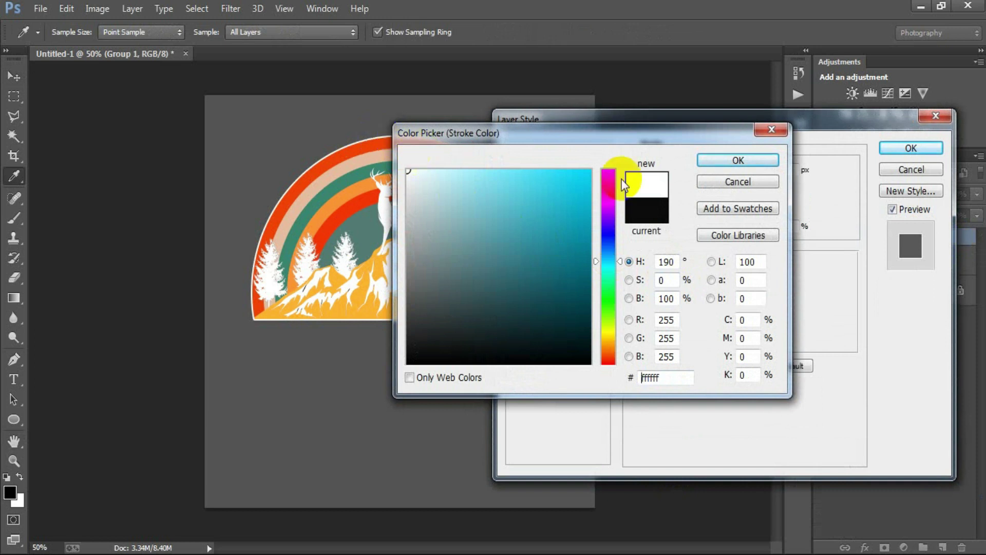
{"action": "left_click", "coordinate": [734, 159]}
- Set the white outside stroke on Group 1 to a size of 14 px and apply the layer style
{"action": "key", "text": "Up"}
{"action": "key", "text": "Up"}
{"action": "key", "text": "Up"}
{"action": "key", "text": "Up"}
{"action": "key", "text": "Up"}
{"action": "key", "text": "Up"}
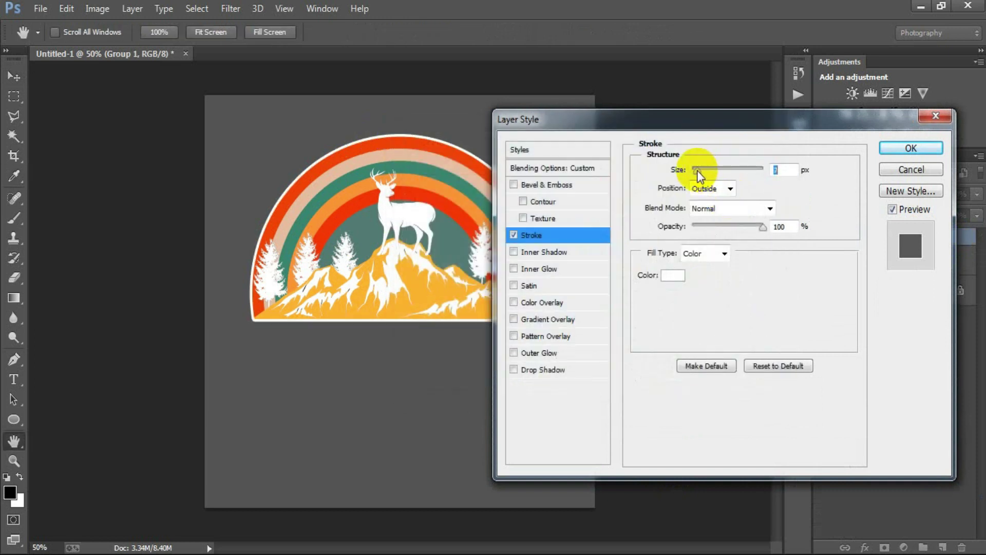
{"action": "key", "text": "Up"}
{"action": "key", "text": "Up"}
{"action": "key", "text": "Up"}
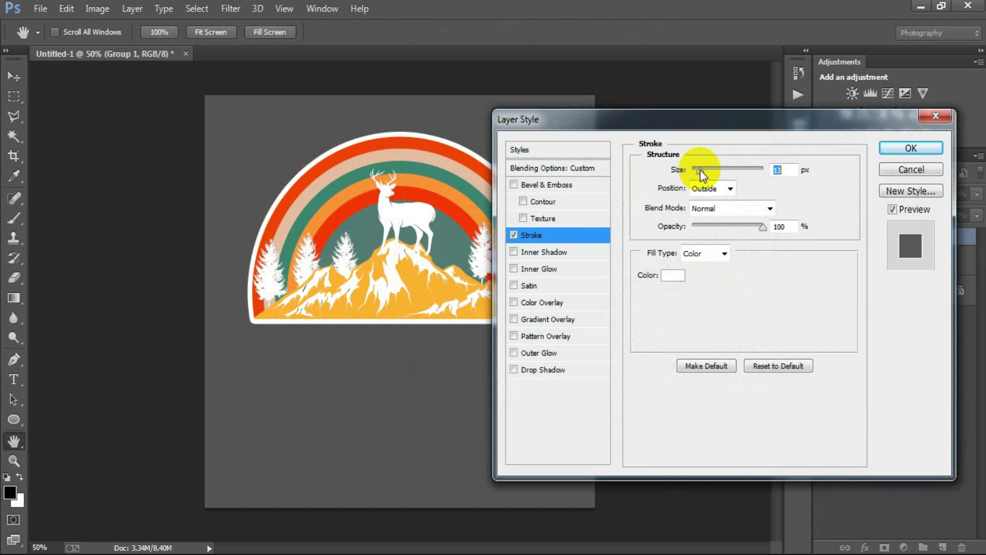
{"action": "left_click", "coordinate": [782, 170]}
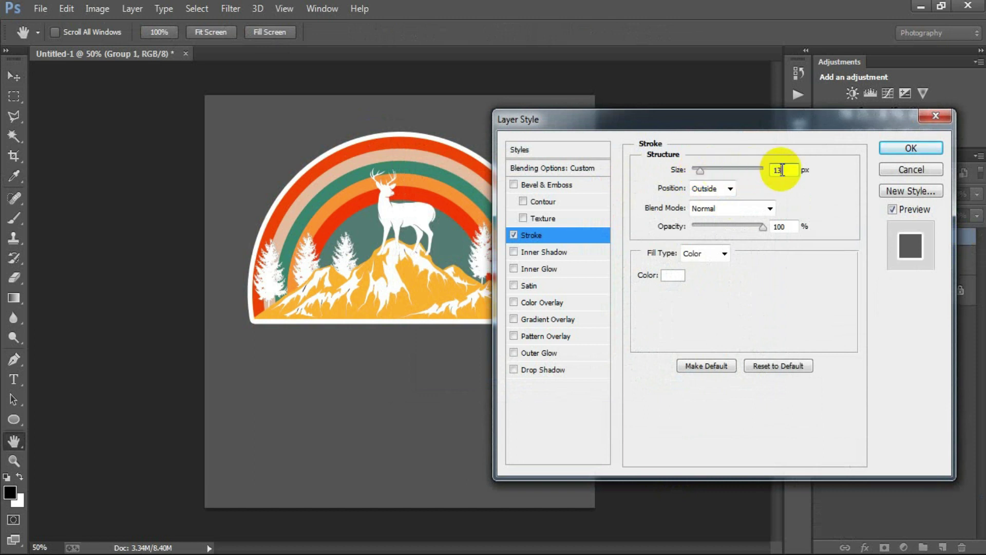
{"action": "double_click", "coordinate": [779, 170]}
{"action": "type", "text": "14"}
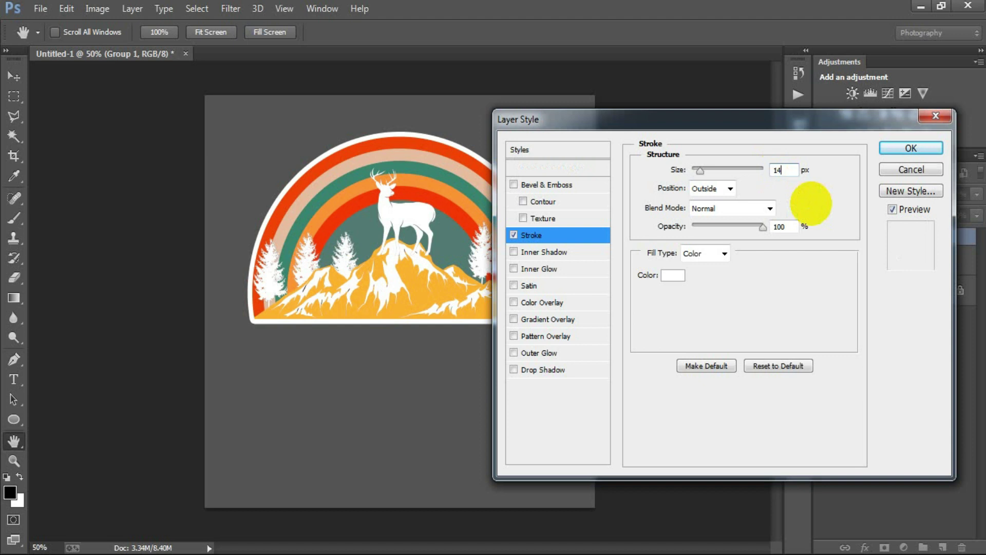
{"action": "left_click", "coordinate": [899, 148]}
- Nudge Group 1 straight down so the artwork sits closer to the vertical middle of the canvas
{"action": "key", "text": "Down"}
{"action": "key", "text": "Down"}
{"action": "key", "text": "Down"}
{"action": "key", "text": "Down"}
{"action": "key", "text": "Down"}
{"action": "key", "text": "Down"}
{"action": "key", "text": "Down"}
{"action": "key", "text": "Down"}
{"action": "key", "text": "Down"}
{"action": "key", "text": "Down"}
{"action": "key", "text": "Down"}
{"action": "key", "text": "Down"}
{"action": "key", "text": "Down"}
{"action": "key", "text": "Down"}
{"action": "key", "text": "Down"}
{"action": "key", "text": "Down"}
{"action": "key", "text": "Down"}
{"action": "key", "text": "Down"}
{"action": "key", "text": "Down"}
{"action": "key", "text": "Down"}
{"action": "key", "text": "Down"}
{"action": "key", "text": "Down"}
{"action": "key", "text": "Down"}
{"action": "key", "text": "Down"}
{"action": "key", "text": "Down"}
{"action": "key", "text": "Down"}
{"action": "key", "text": "Down"}
{"action": "key", "text": "Down"}
{"action": "key", "text": "Down"}
{"action": "key", "text": "Down"}
{"action": "key", "text": "Down"}
{"action": "key", "text": "Down"}
{"action": "key", "text": "Down"}
{"action": "key", "text": "Down"}
{"action": "key", "text": "Down"}
{"action": "key", "text": "Down"}
{"action": "key", "text": "Down"}
{"action": "key", "text": "Down"}
{"action": "key", "text": "Down"}
{"action": "key", "text": "Down"}
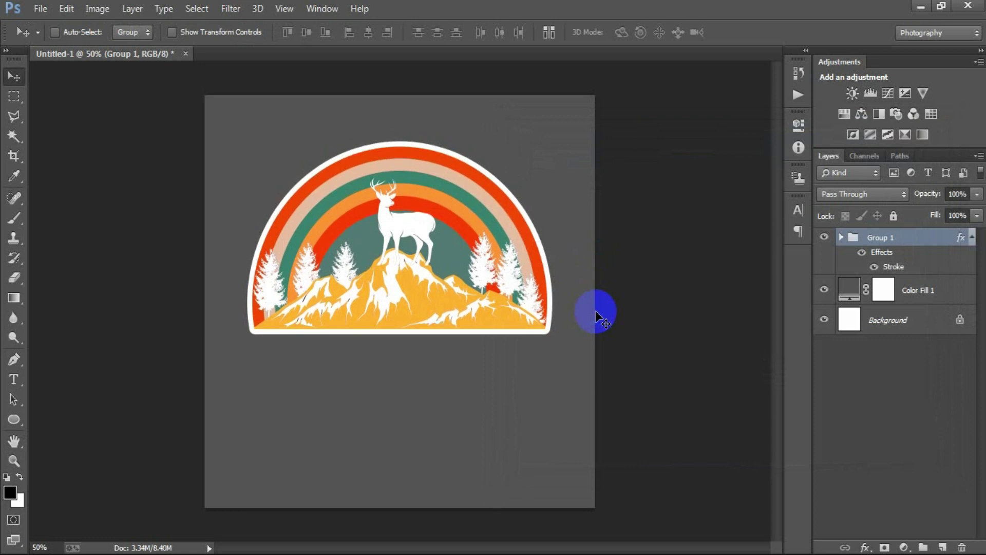
{"action": "key", "text": "Down"}
{"action": "key", "text": "Down"}
{"action": "key", "text": "Down"}
{"action": "key", "text": "Down"}
{"action": "key", "text": "Down"}
{"action": "key", "text": "Down"}
{"action": "key", "text": "Down"}
{"action": "key", "text": "Down"}
{"action": "key", "text": "Down"}
{"action": "key", "text": "Down"}
{"action": "key", "text": "Down"}
{"action": "key", "text": "Down"}
{"action": "key", "text": "Down"}
{"action": "key", "text": "Down"}
{"action": "key", "text": "Down"}
{"action": "key", "text": "Down"}
{"action": "key", "text": "Down"}
{"action": "key", "text": "Down"}
{"action": "key", "text": "Down"}
{"action": "key", "text": "Down"}
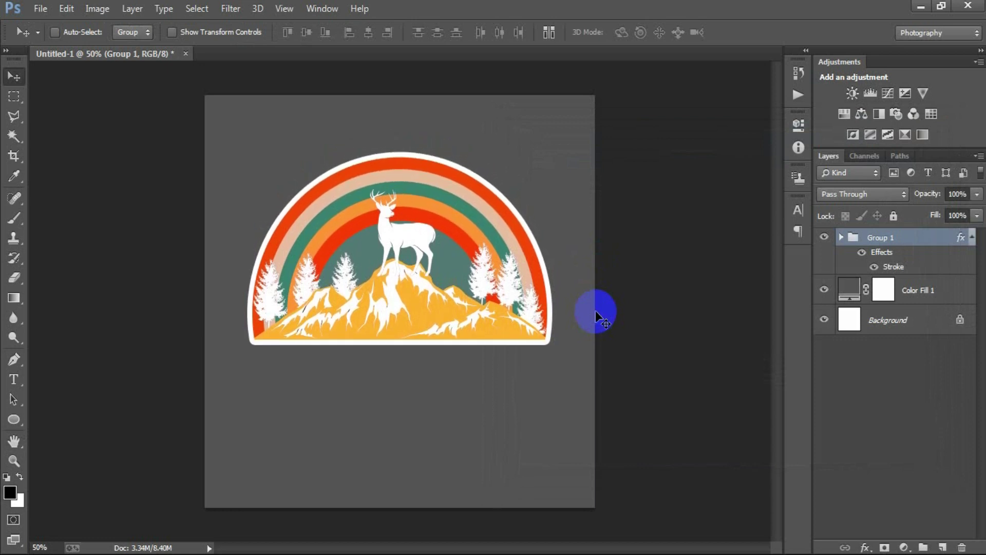
{"action": "key", "text": "Down"}
{"action": "key", "text": "Down"}
{"action": "key", "text": "Down"}
{"action": "key", "text": "Down"}
{"action": "key", "text": "Down"}
{"action": "key", "text": "Down"}
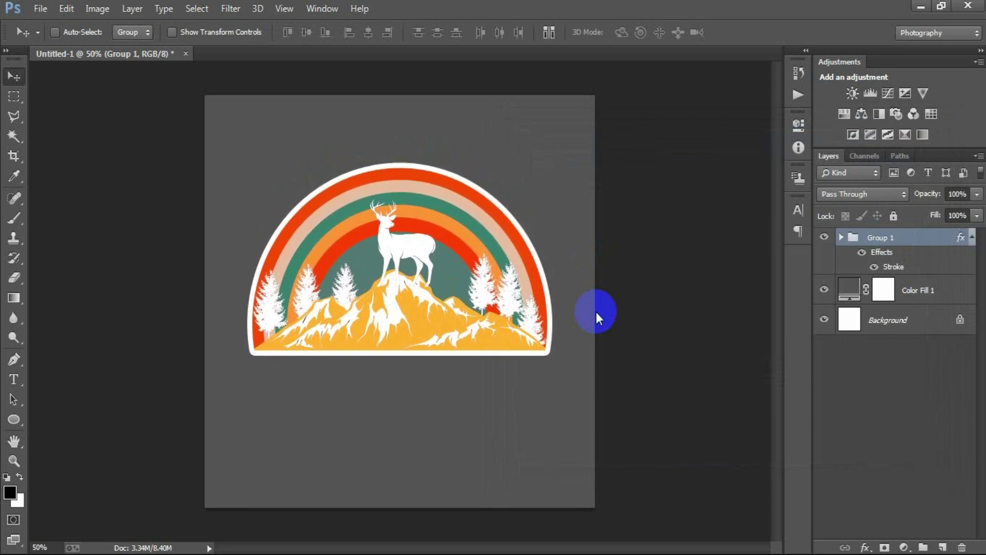
- Change the Color Fill 1 layer to black (000000), and hide both it and the Background layer to leave the canvas transparent
{"action": "double_click", "coordinate": [846, 286]}
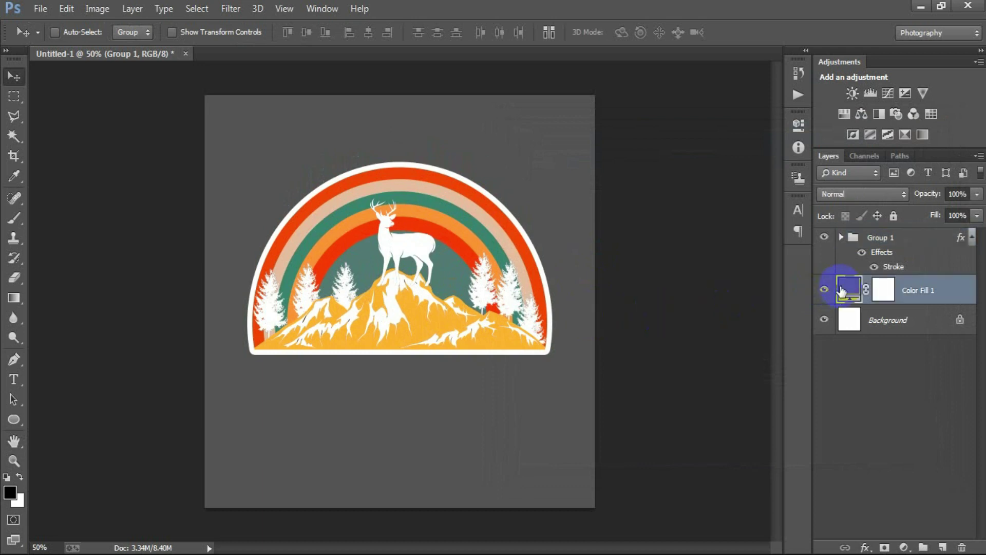
{"action": "left_click_drag", "start_coordinate": [442, 354], "coordinate": [342, 382]}
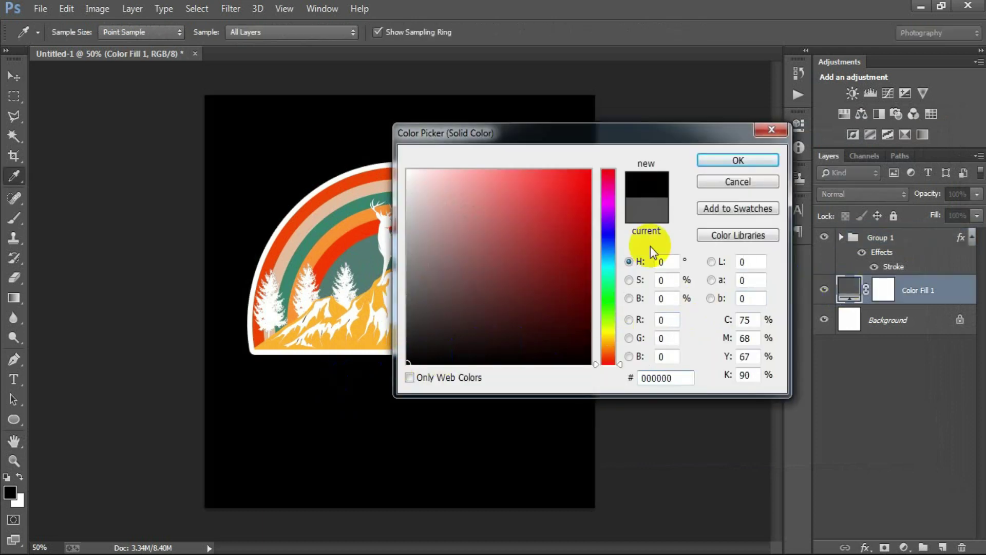
{"action": "left_click", "coordinate": [738, 160]}
{"action": "left_click", "coordinate": [824, 289]}
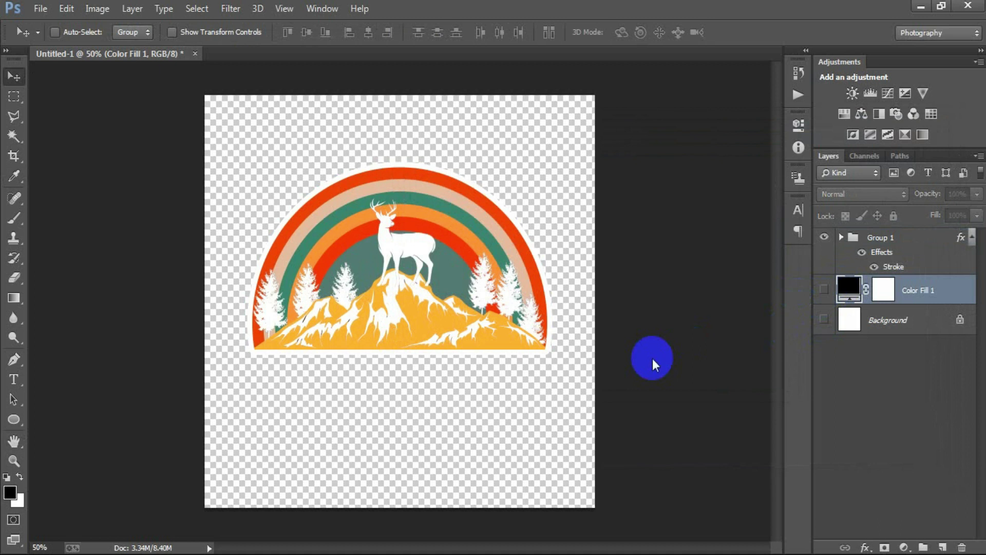
{"action": "left_click", "coordinate": [591, 341]}
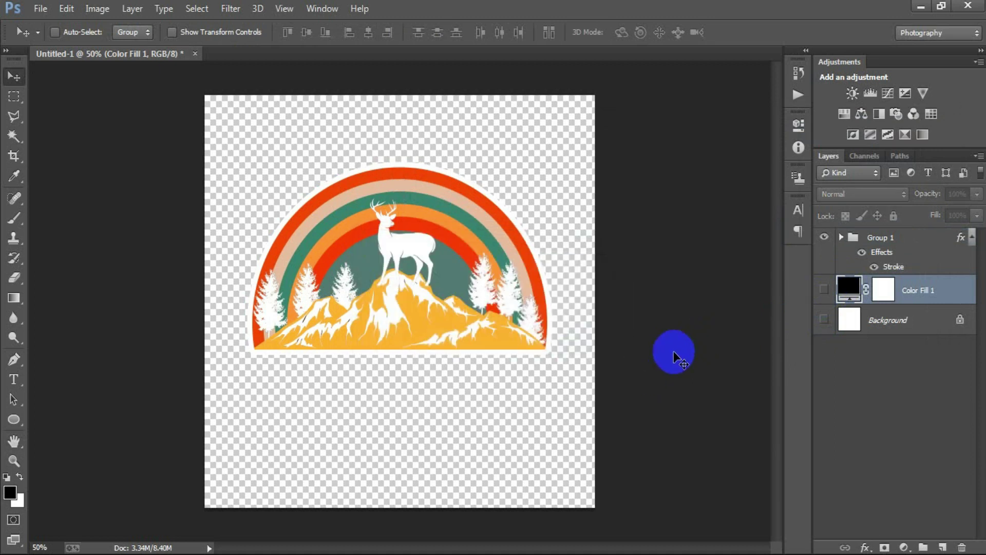
- Start saving the artwork with its transparent background
{"action": "left_click", "coordinate": [40, 9]}
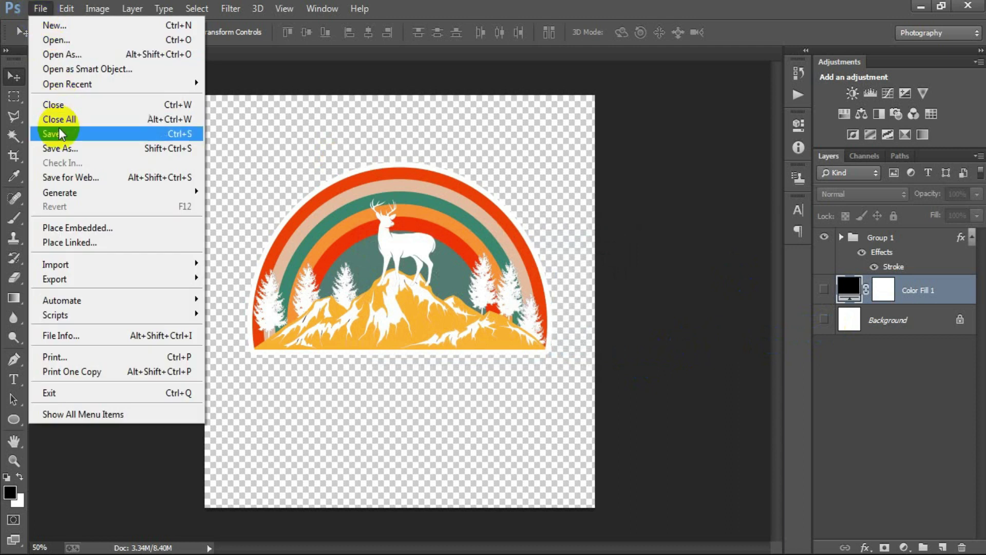